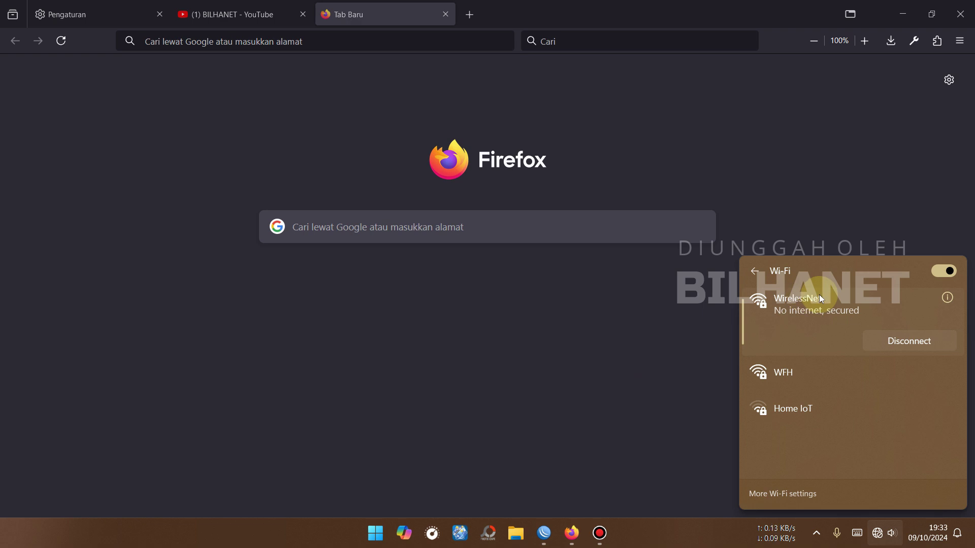
Step: Load 192.168.100.1 in the Firefox address bar to reach the HG8546M login page
left_click(391, 42)
type("192.168.")
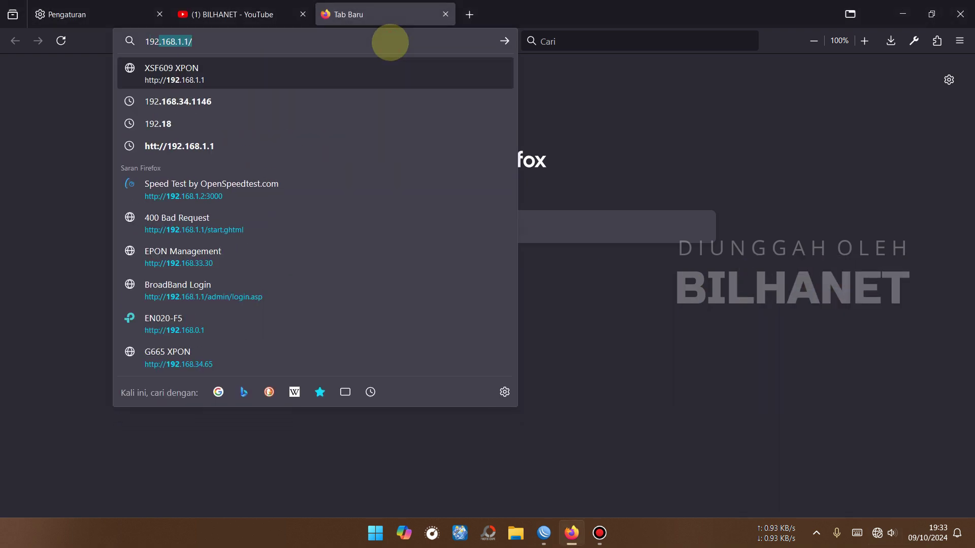
type("100.")
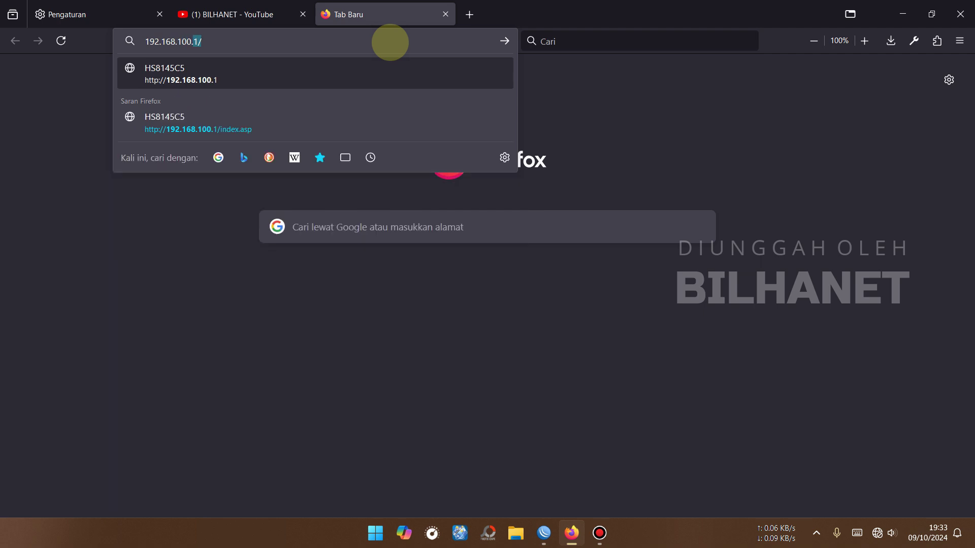
type("1")
key("Return")
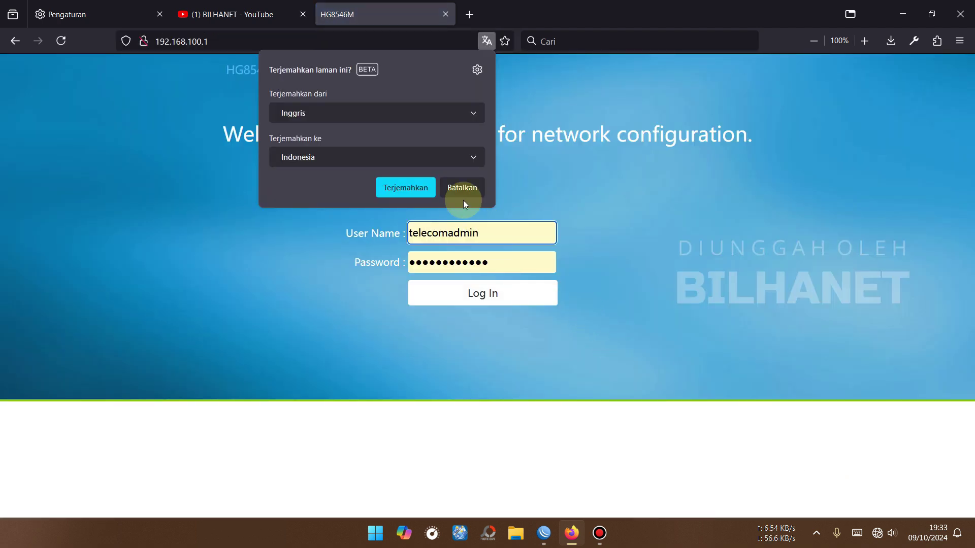
Step: Decline Firefox's page translation, then check the prefilled user name and password fields
left_click(462, 186)
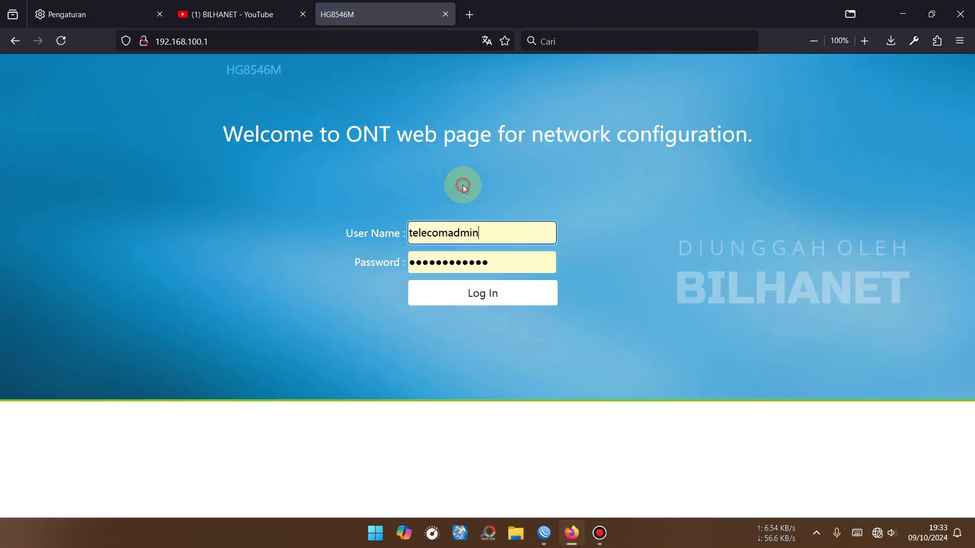
left_click(460, 232)
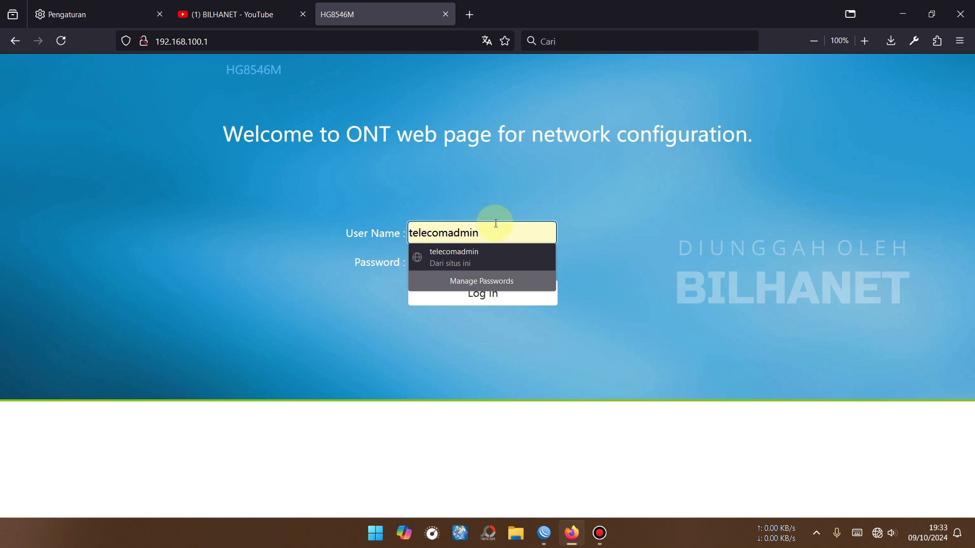
left_click(368, 268)
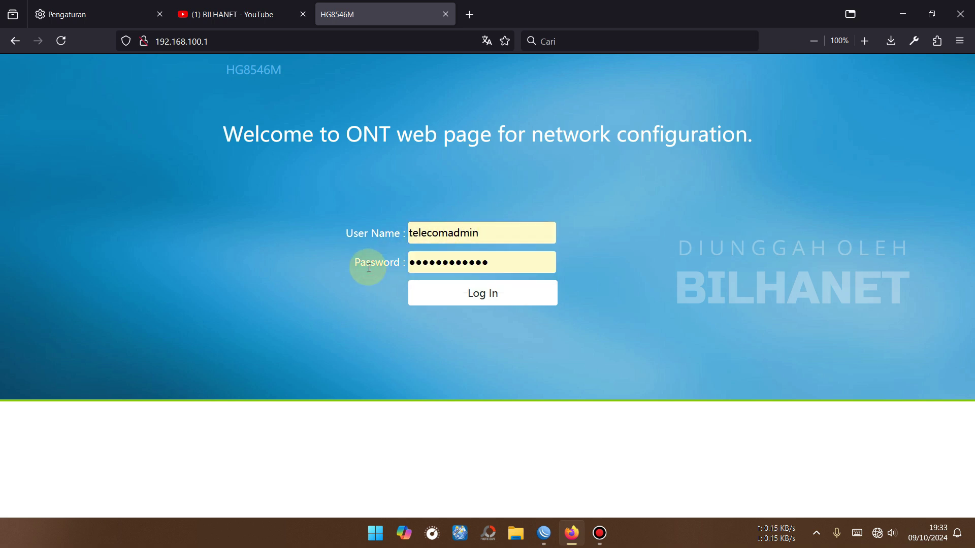
left_click(516, 265)
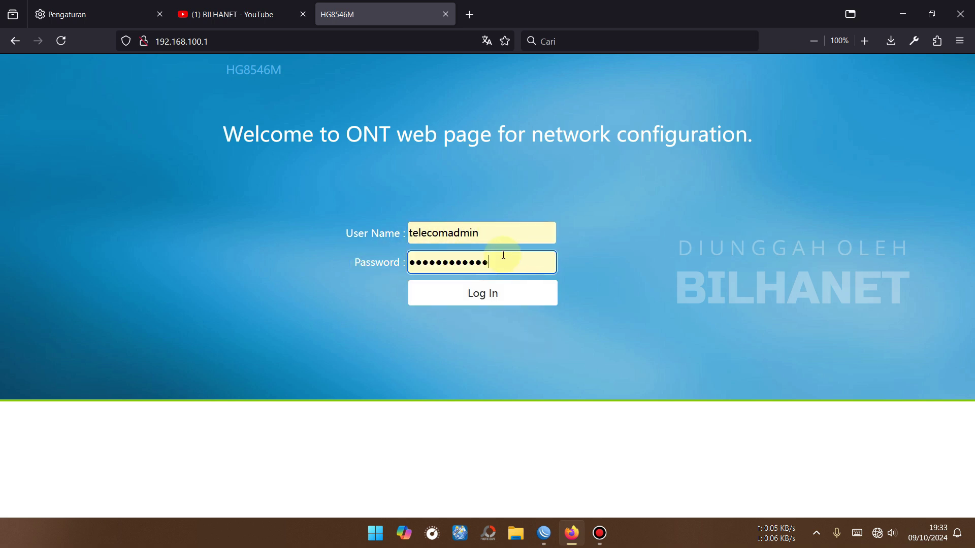
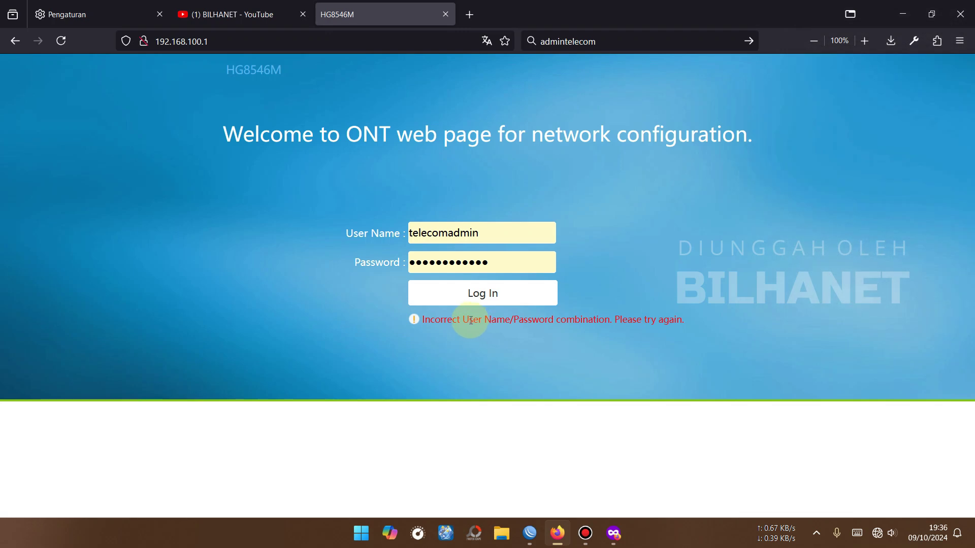
Step: Select 'User Name/Password' in the red incorrect-login error below the Log In button
left_click_drag(470, 319, 554, 320)
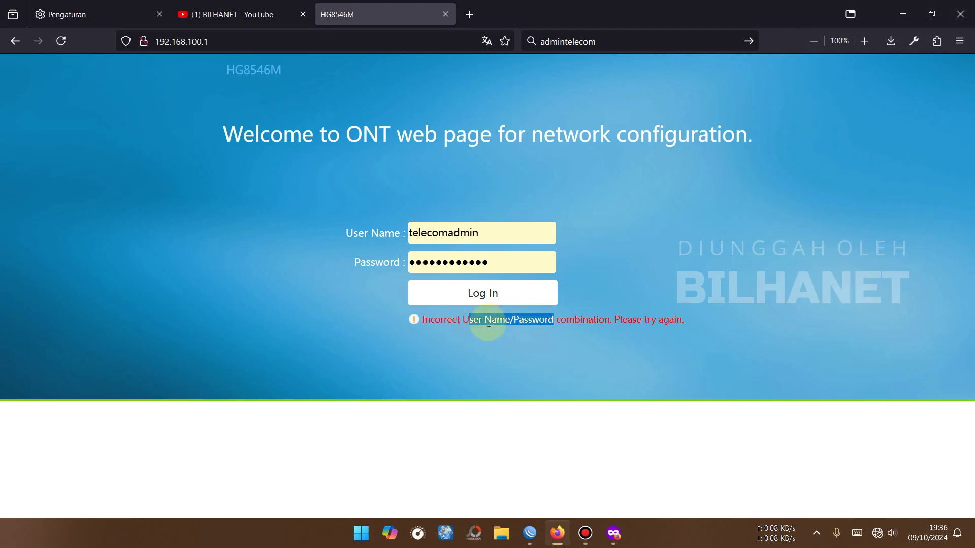
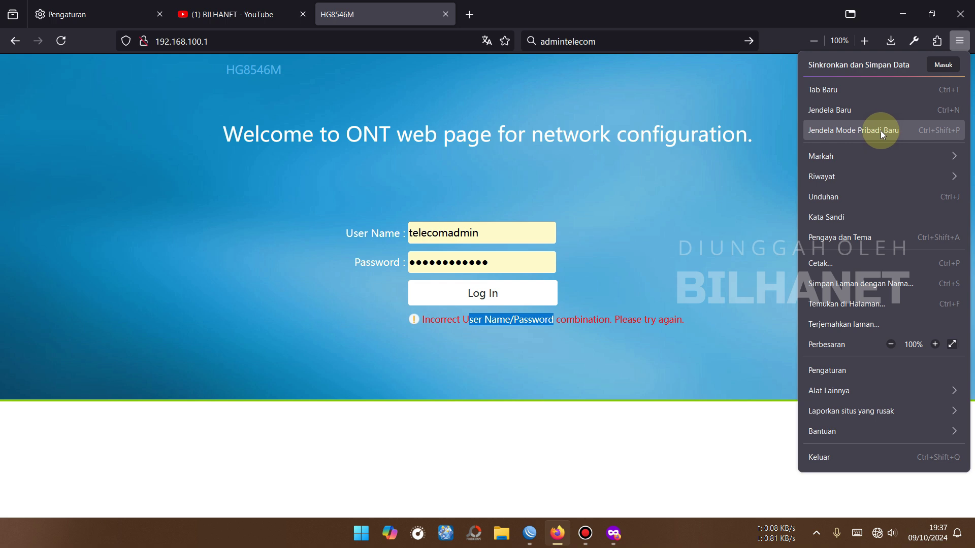
Step: Switch to the private Firefox window showing the logged-in HG8546M home page
left_click(613, 533)
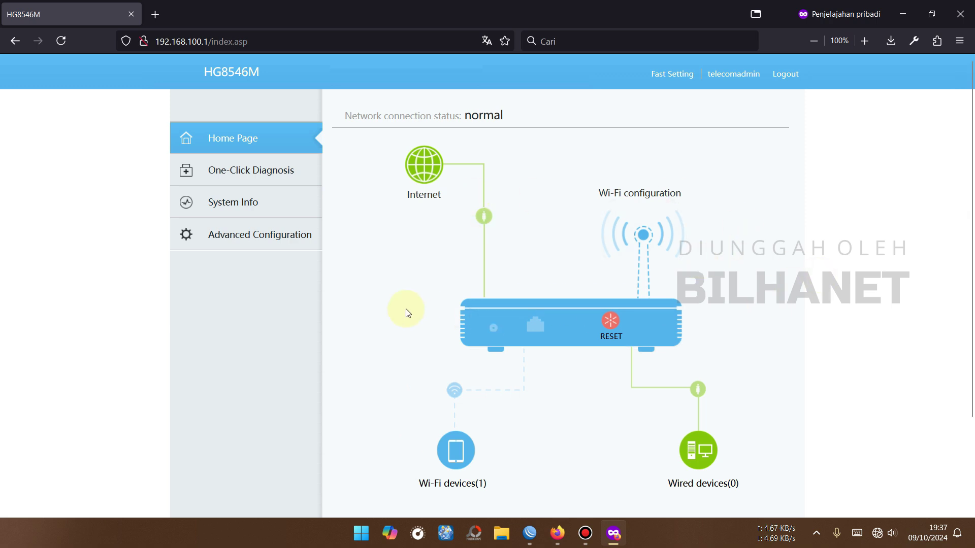
Step: Check the optical RX power and device model description in System Info, then go to Advanced Configuration
left_click(238, 206)
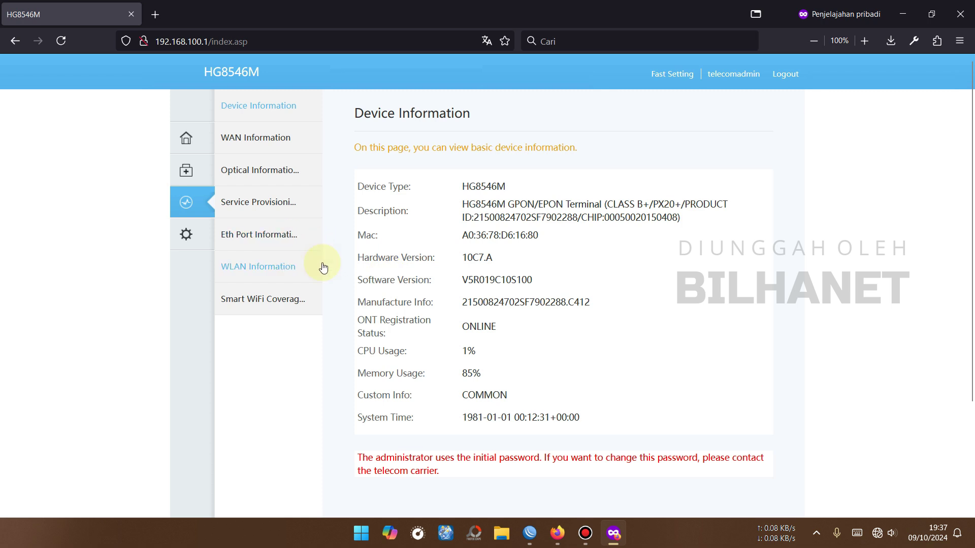
left_click(271, 172)
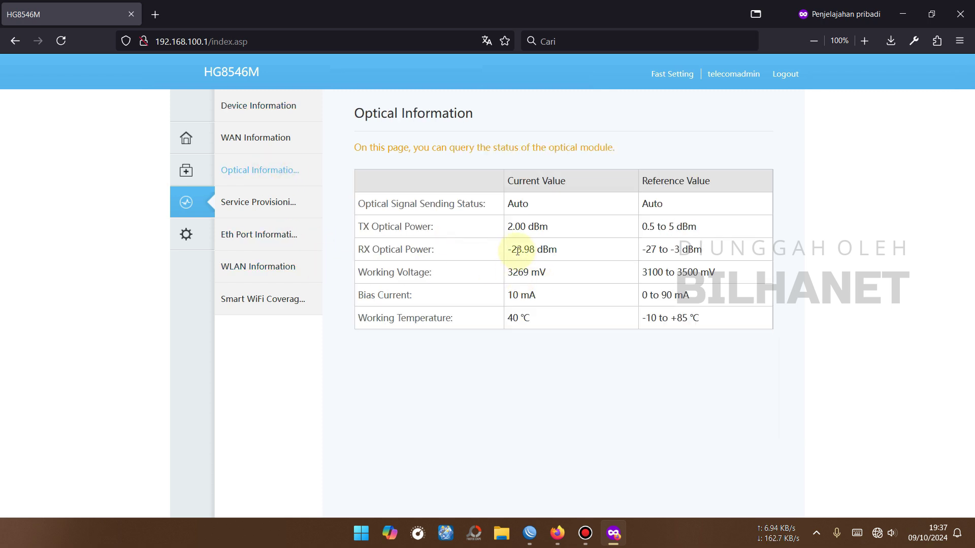
left_click_drag(507, 248, 534, 249)
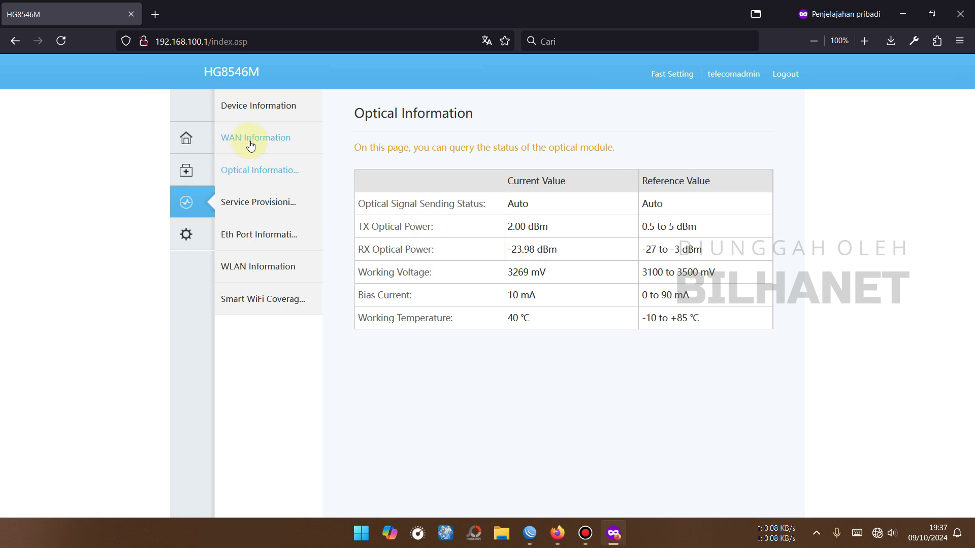
left_click(256, 107)
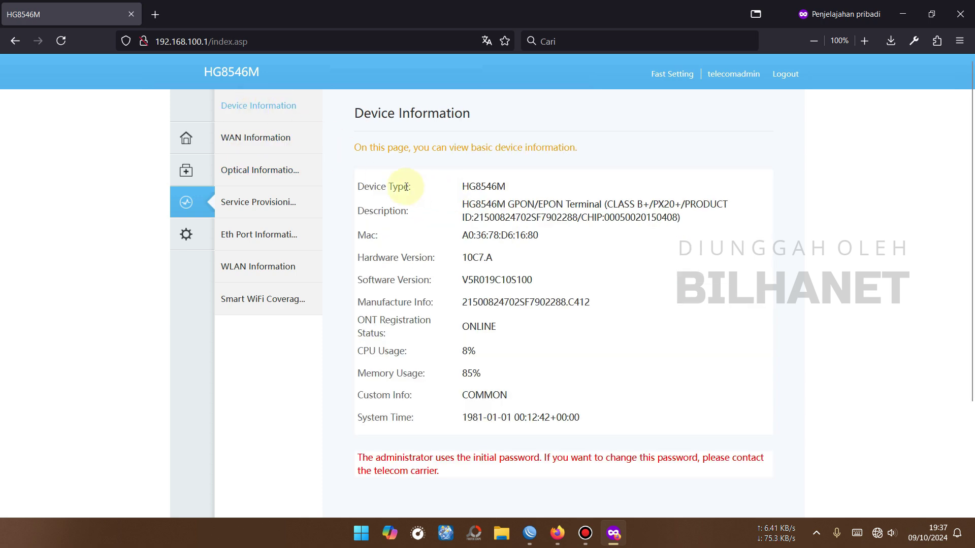
left_click_drag(463, 186, 569, 205)
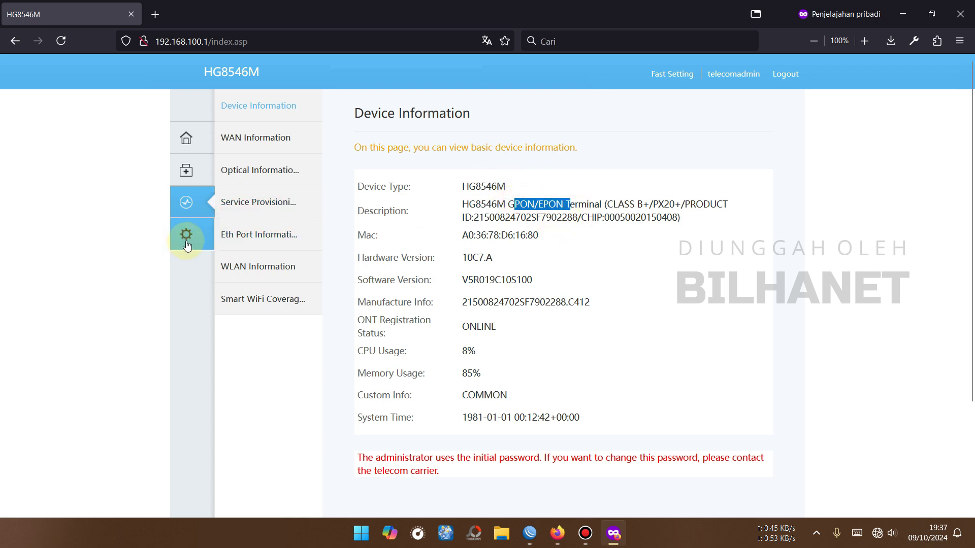
left_click(186, 239)
Step: Start a new Route WAN INTERNET connection with PPPoE encapsulation and VLAN disabled
mouse_move(250, 246)
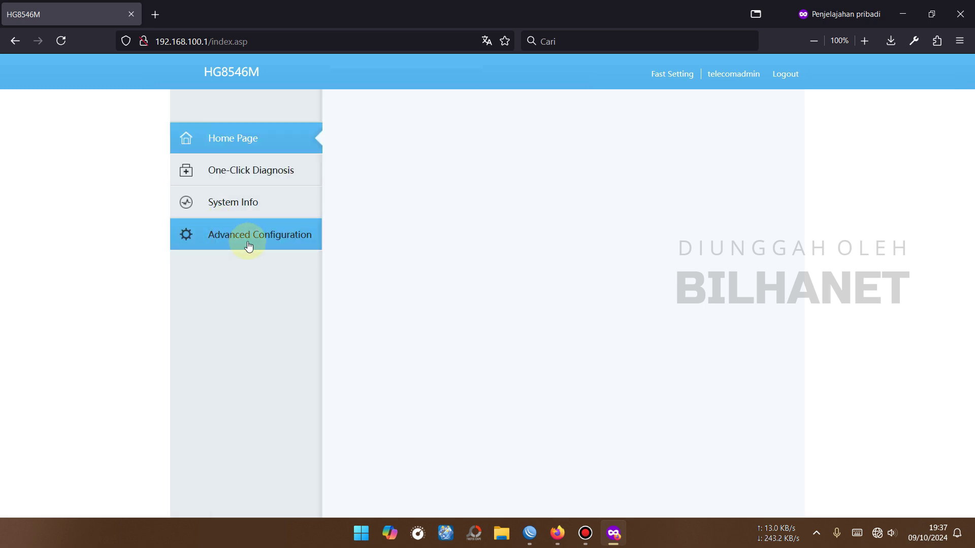
left_click(268, 241)
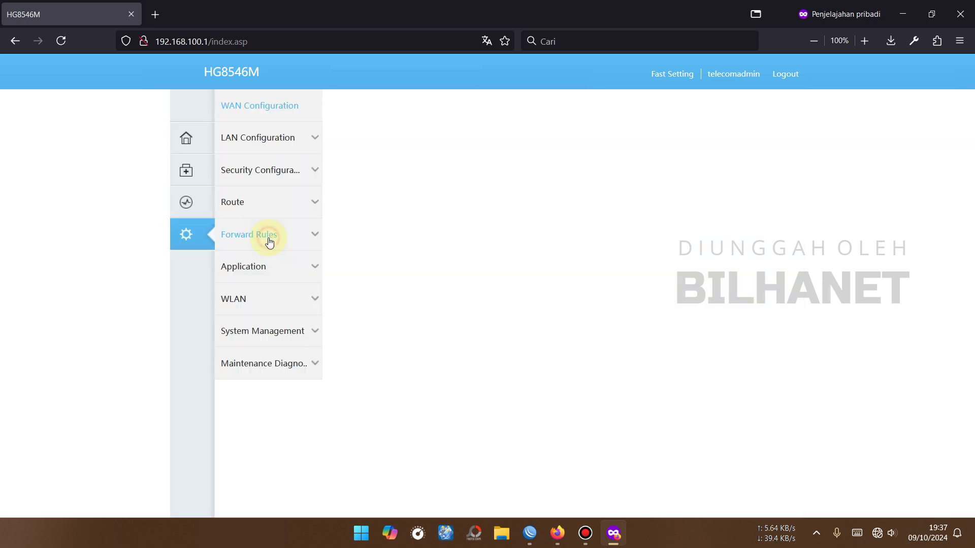
left_click(273, 106)
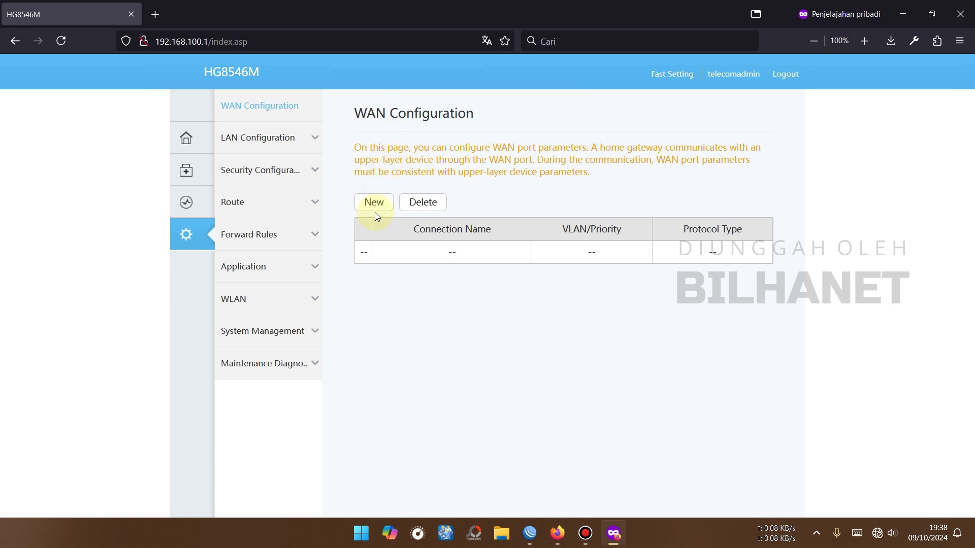
left_click(376, 207)
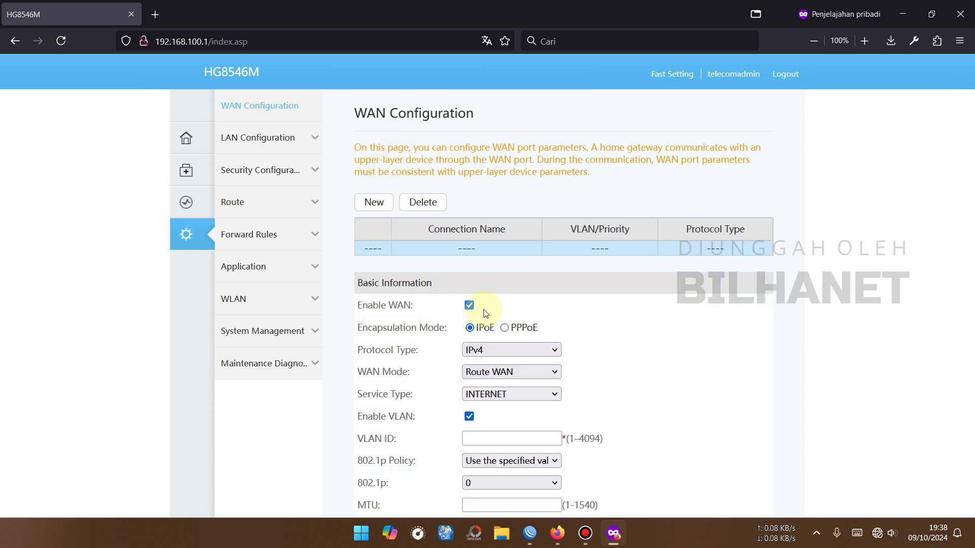
left_click(505, 328)
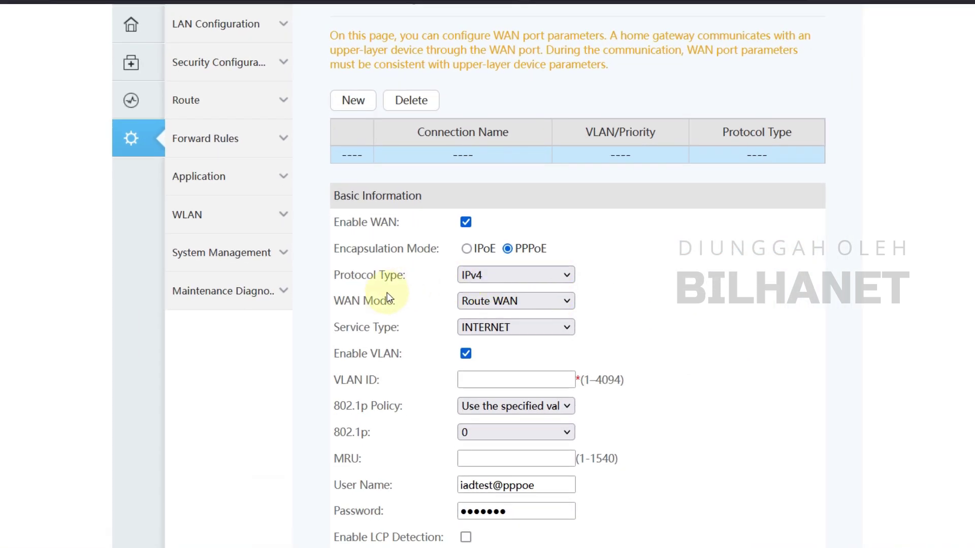
left_click(517, 303)
left_click(520, 304)
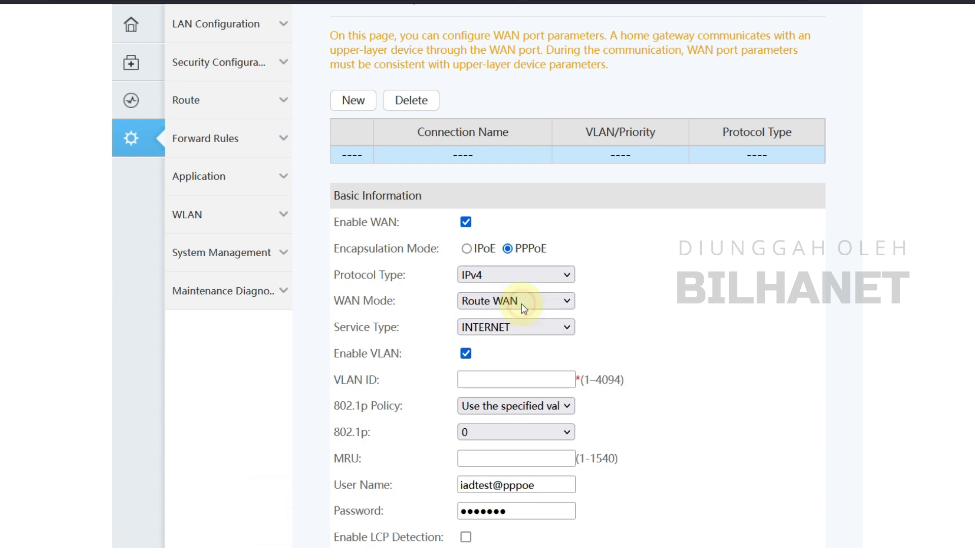
left_click(487, 327)
left_click(487, 327)
left_click(466, 353)
Step: Enter the PPPoE user name and password, bind SSID1, and apply the connection
scroll(465, 356, "down", 2)
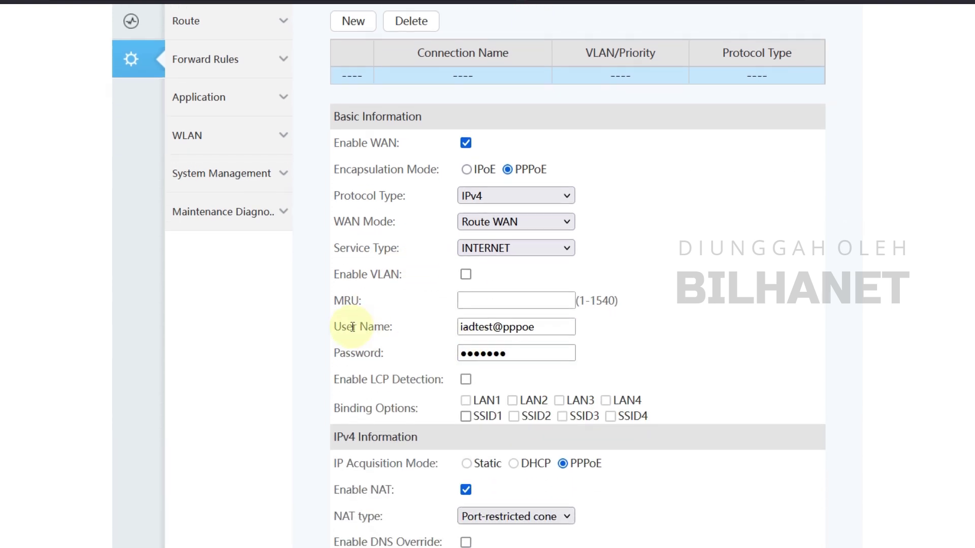
left_click_drag(566, 327, 431, 327)
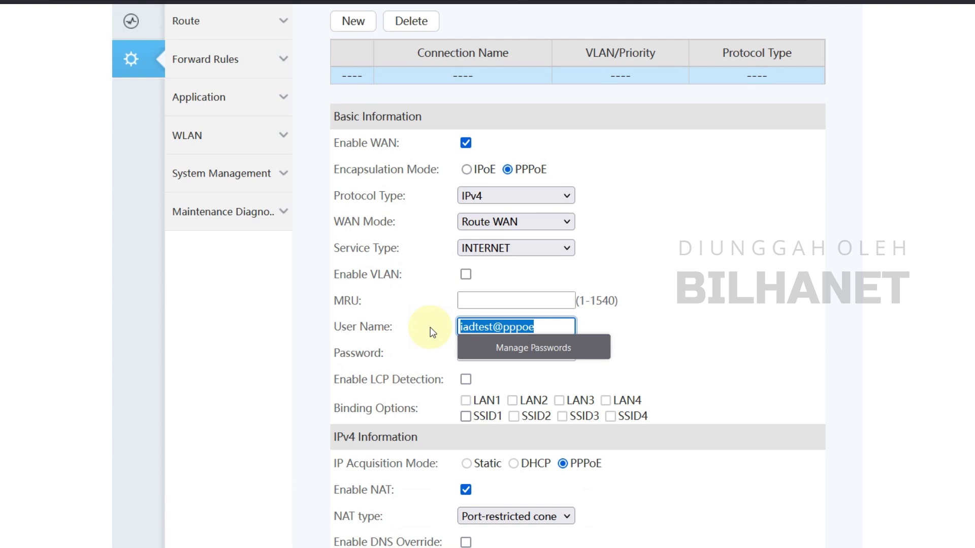
type("HG8546M")
key("Tab")
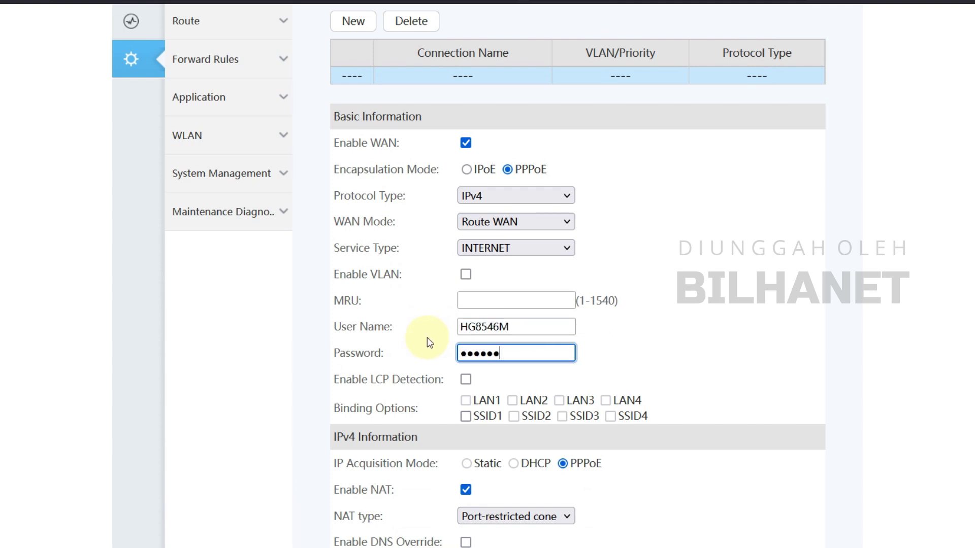
scroll(427, 337, "down", 2)
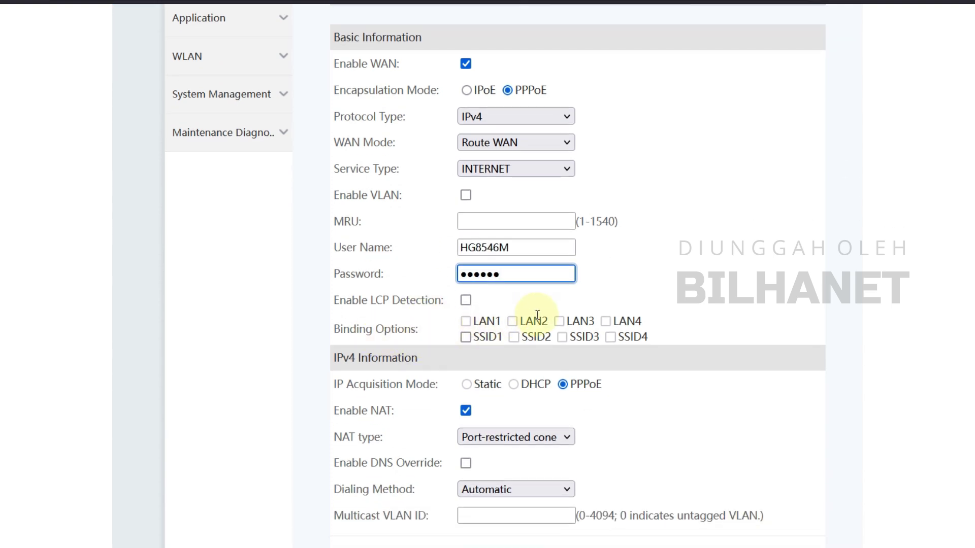
left_click(465, 337)
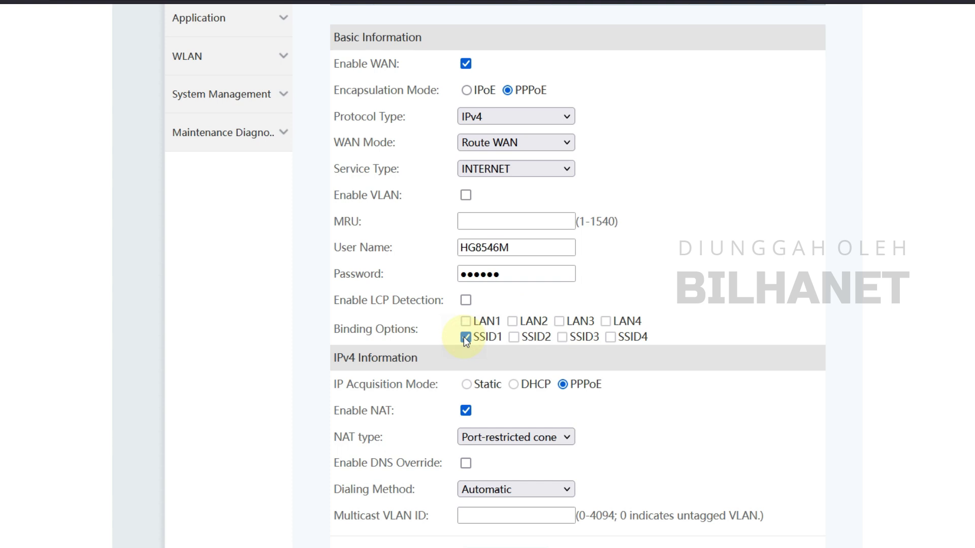
left_click(465, 321)
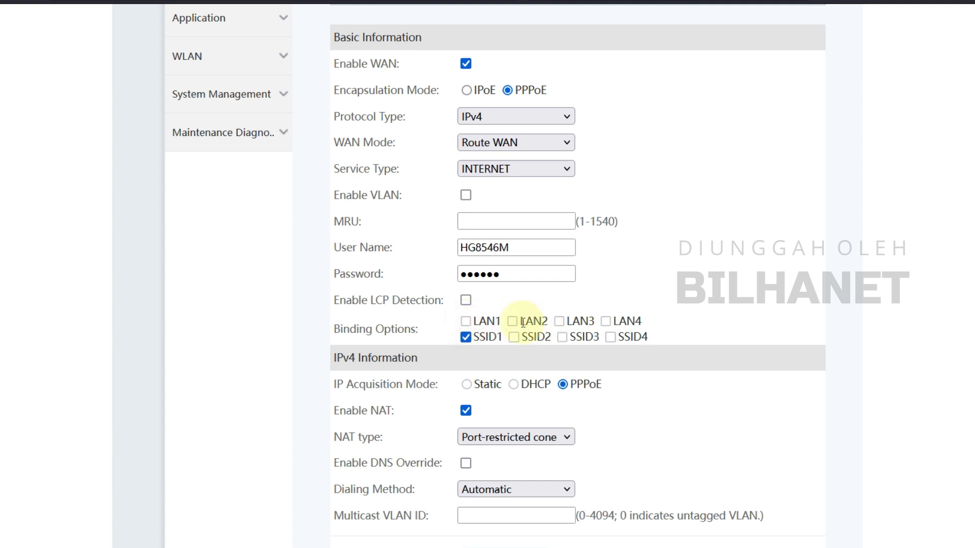
left_click(512, 322)
left_click(513, 322)
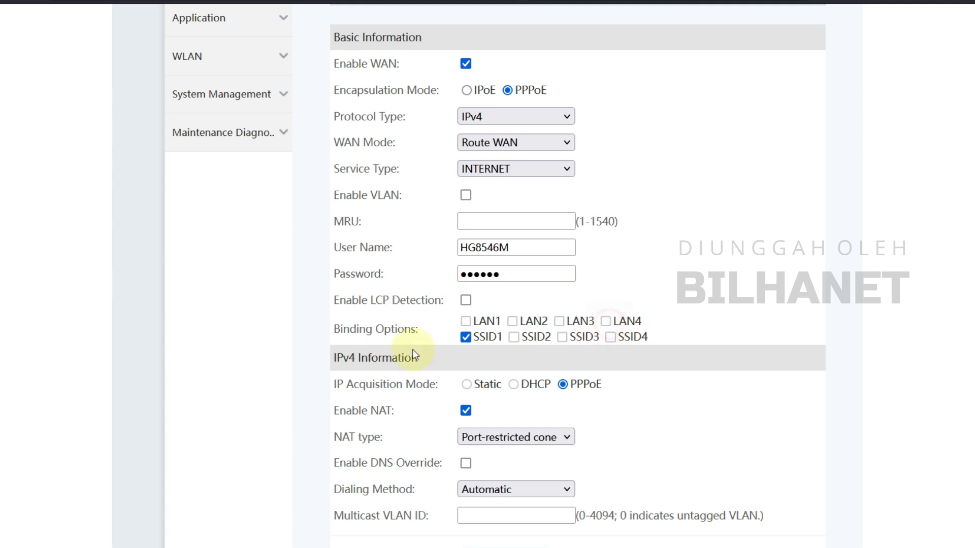
scroll(222, 151, "up", 2)
scroll(196, 59, "up", 2)
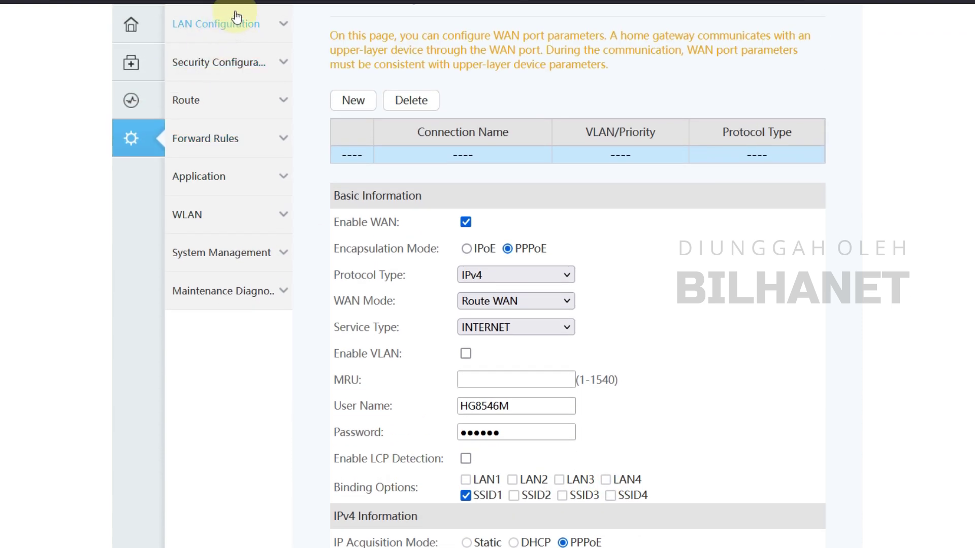
scroll(563, 303, "down", 4)
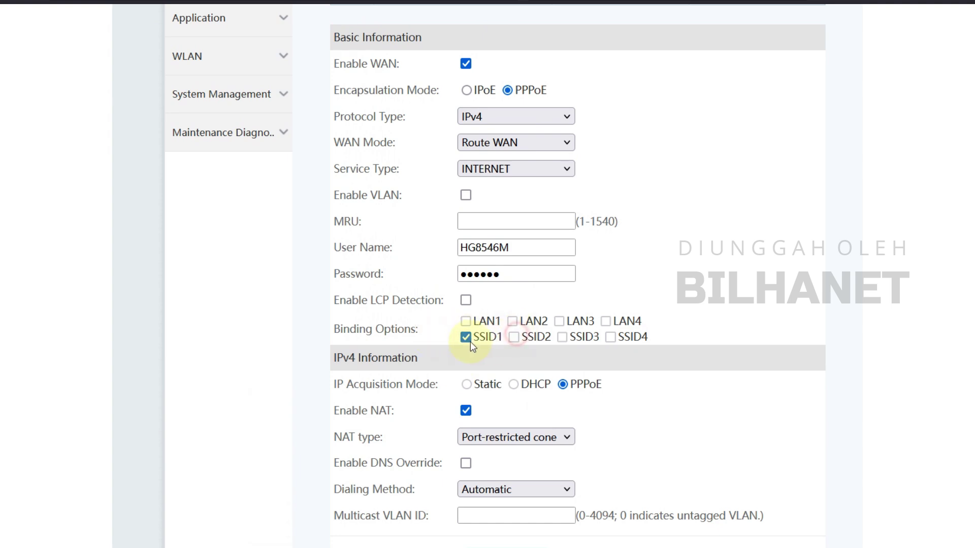
scroll(437, 348, "down", 2)
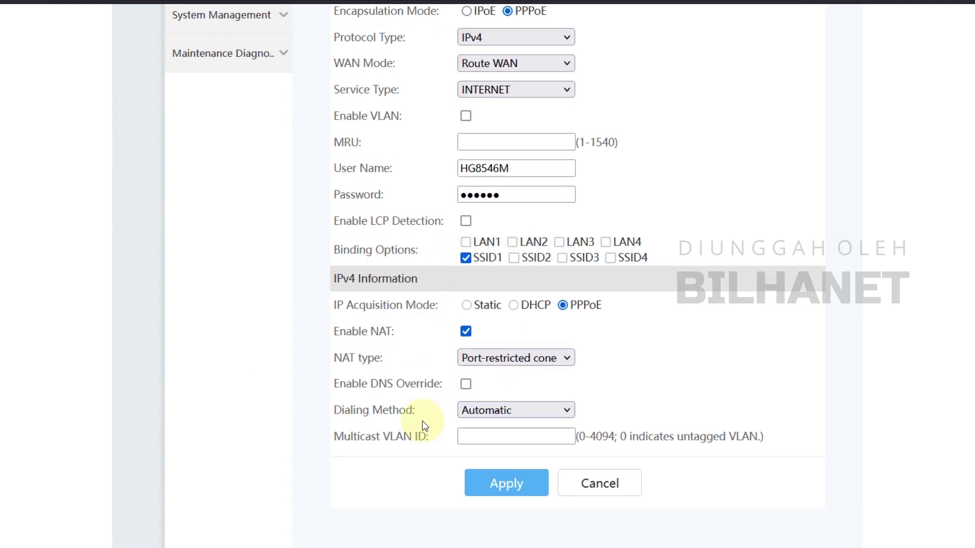
left_click(519, 484)
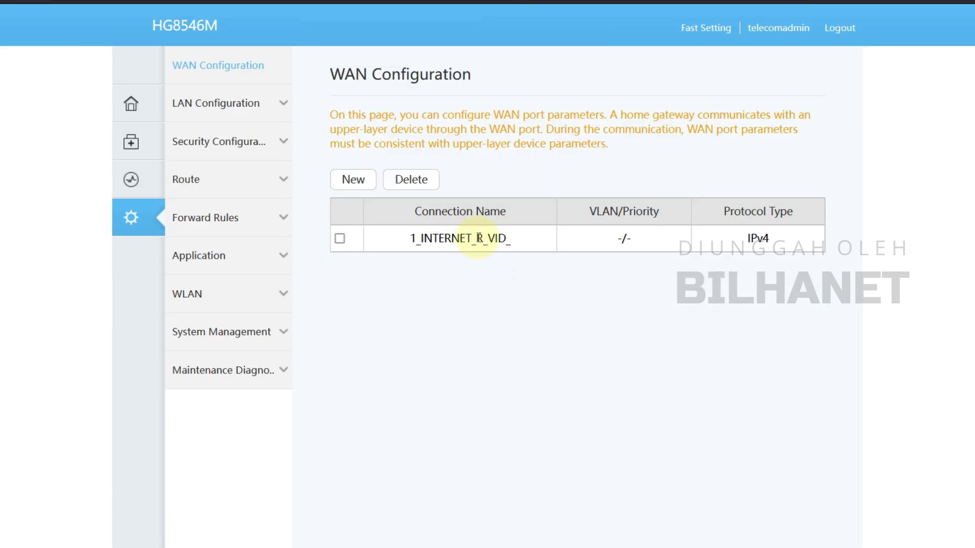
Step: Set LAN1, LAN2 and LAN3 as Layer 3 ports in Layer 2/3 port configuration
left_click(478, 238)
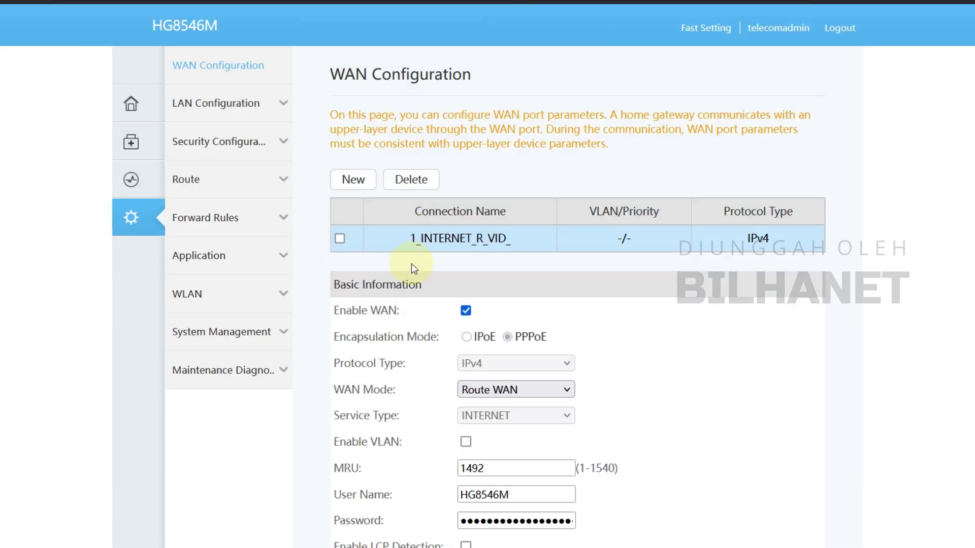
left_click(213, 107)
left_click(198, 143)
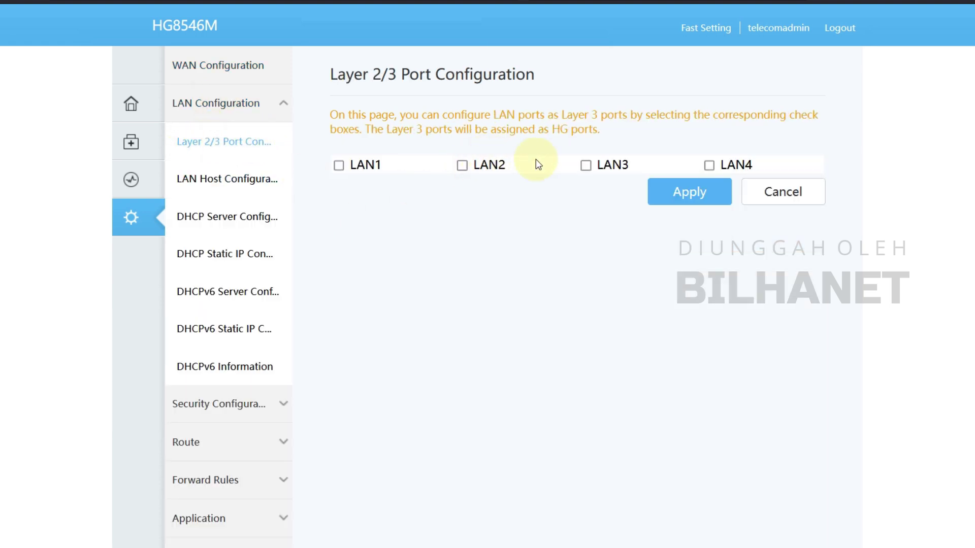
left_click(338, 166)
left_click(462, 166)
left_click(586, 165)
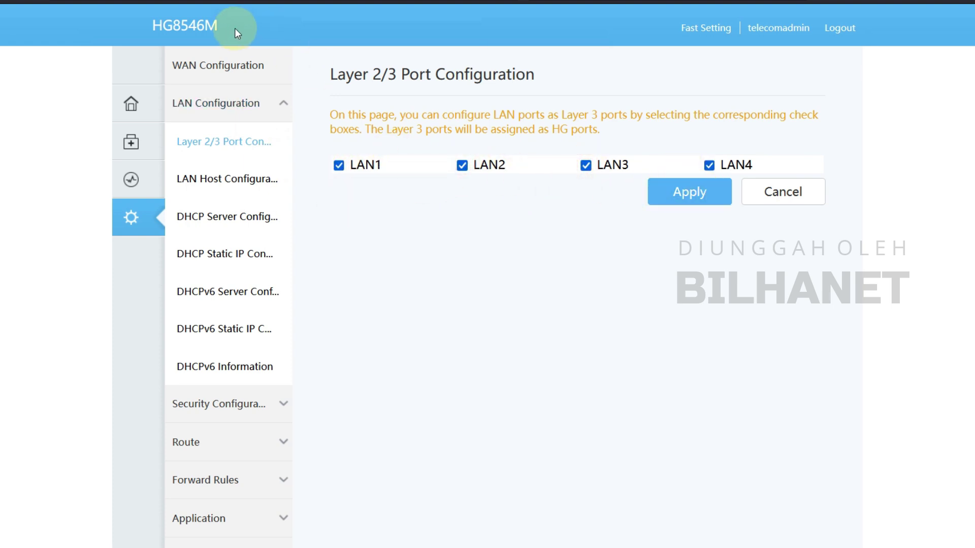
Step: Add LAN1 to the 1_INTERNET_R_VID_ connection's bindings and apply
left_click(207, 66)
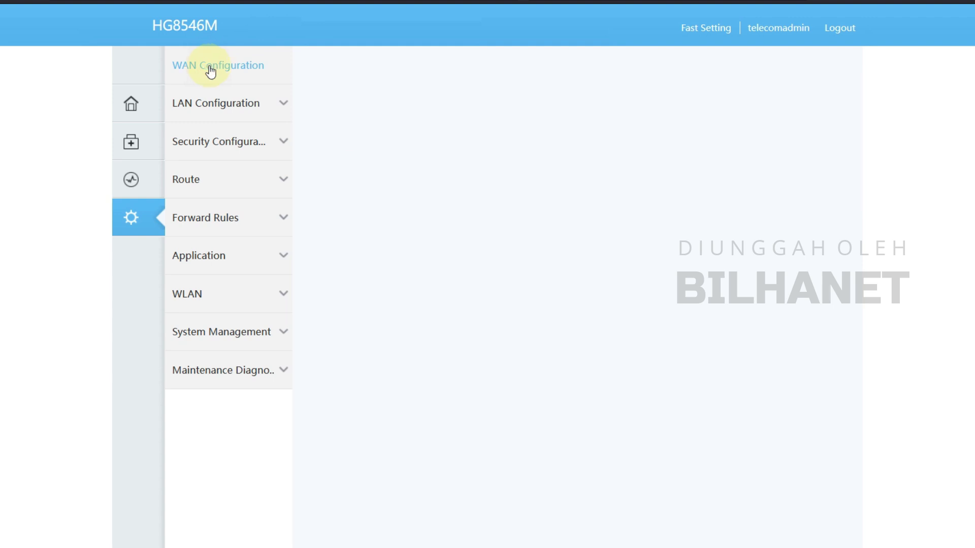
left_click(447, 238)
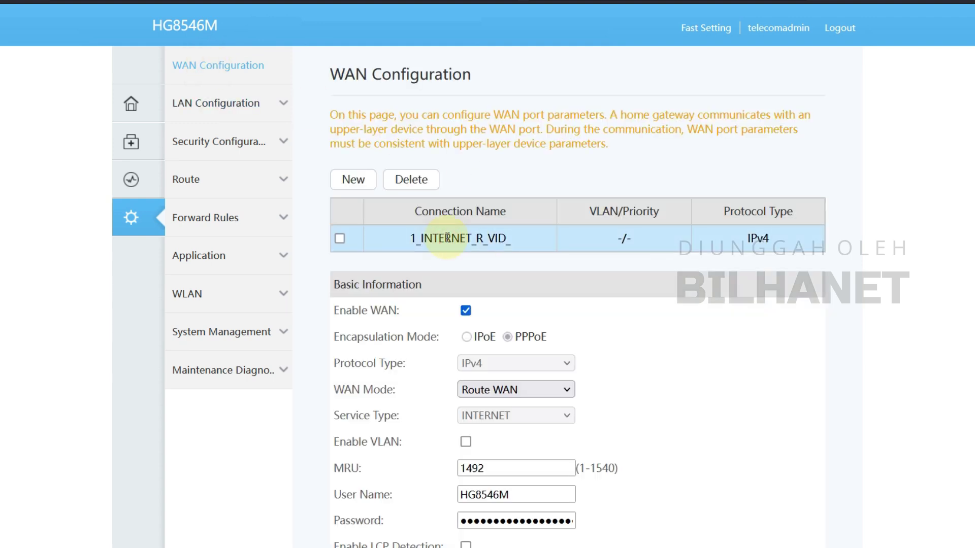
scroll(434, 401, "down", 5)
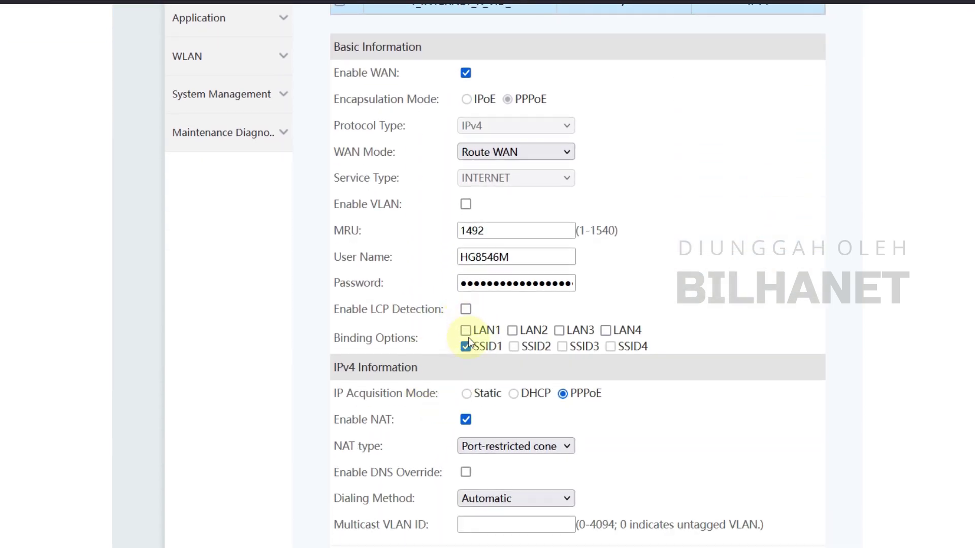
left_click(465, 330)
scroll(428, 380, "down", 2)
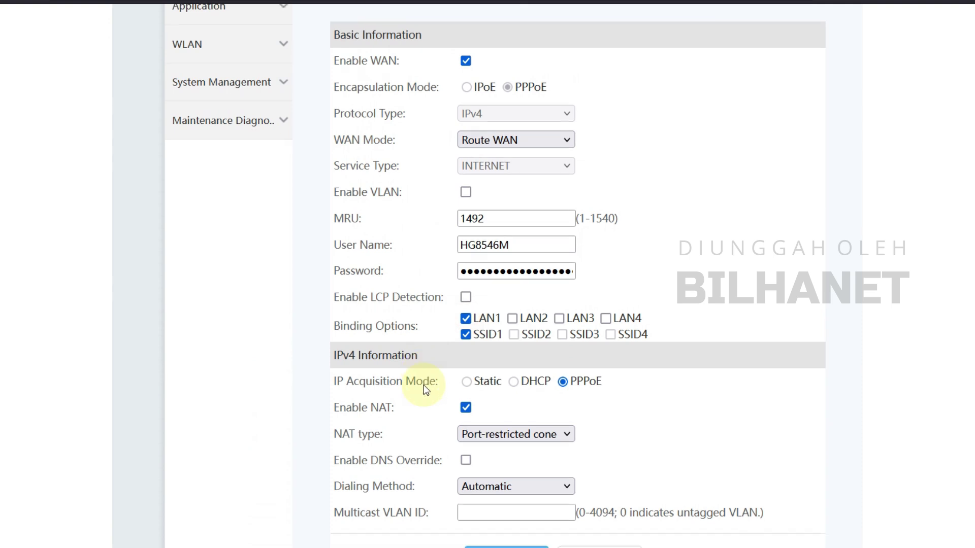
left_click(513, 486)
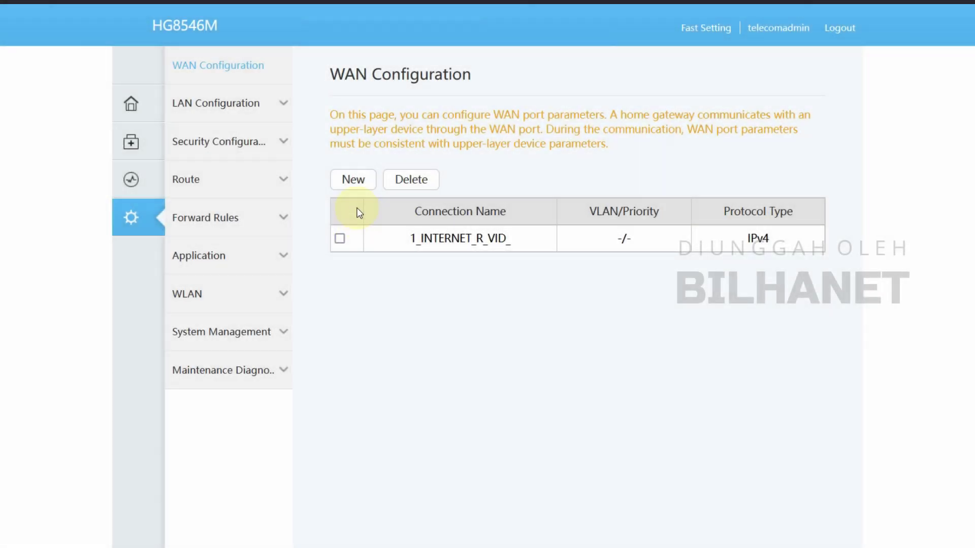
Step: Create an untagged Bridge WAN of service type OTHER, tick LAN2 and LAN4 bindings, and apply
left_click(352, 180)
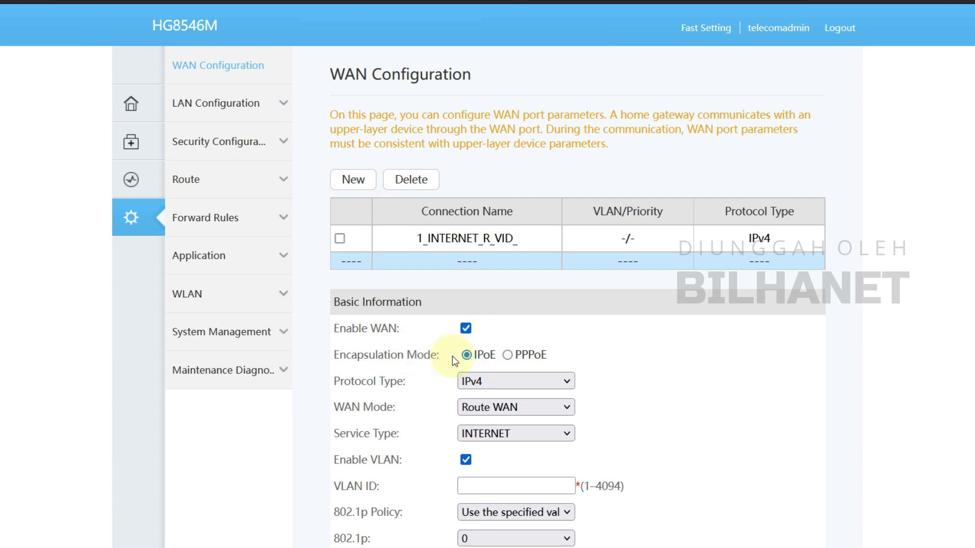
scroll(470, 353, "down", 3)
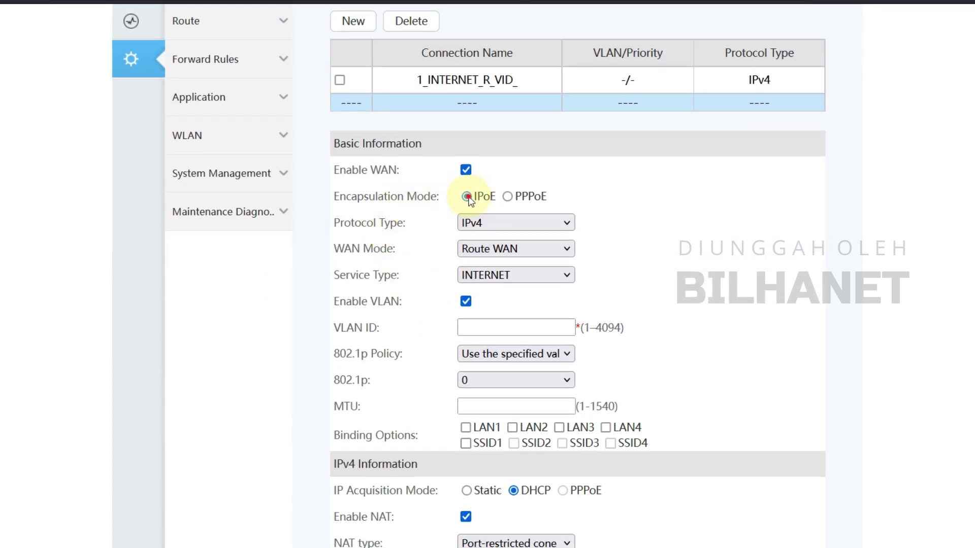
left_click(477, 249)
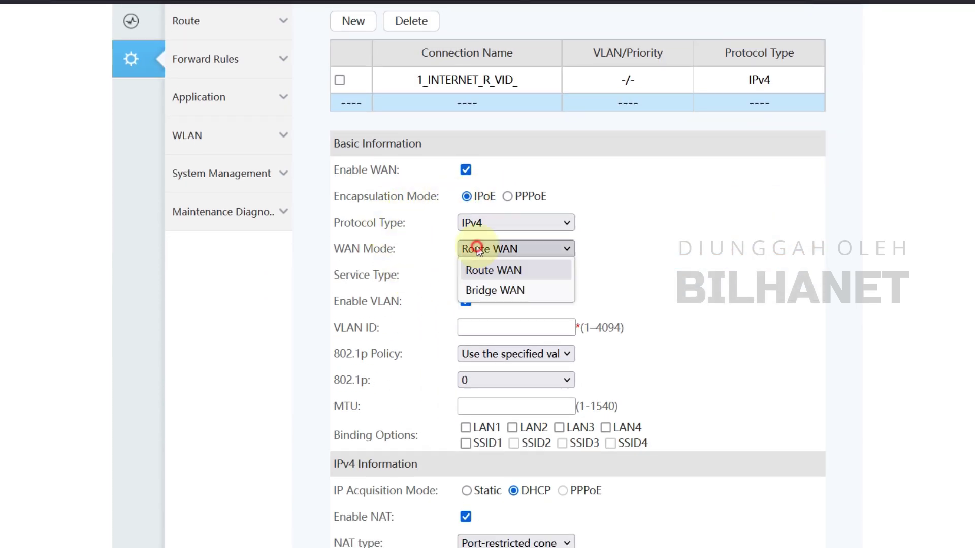
left_click(495, 290)
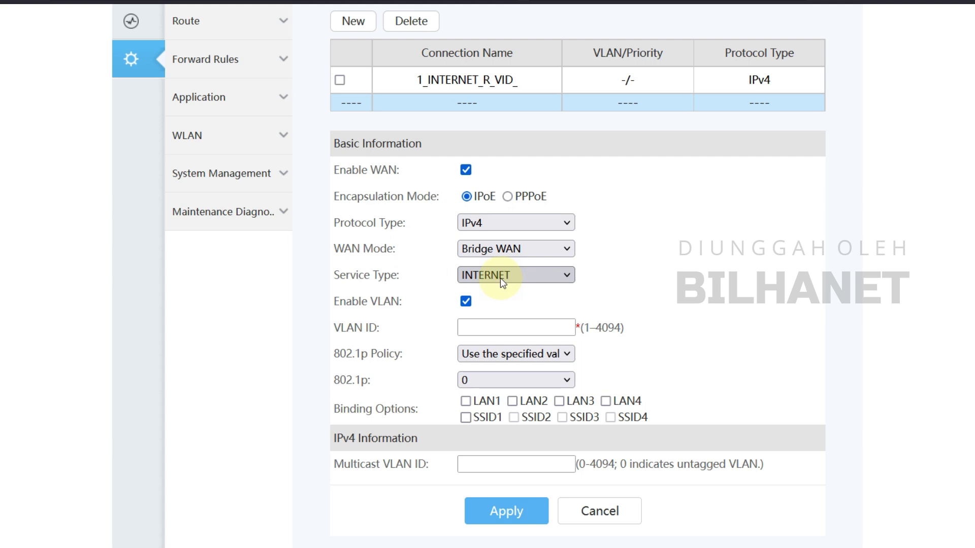
left_click(501, 279)
left_click(498, 343)
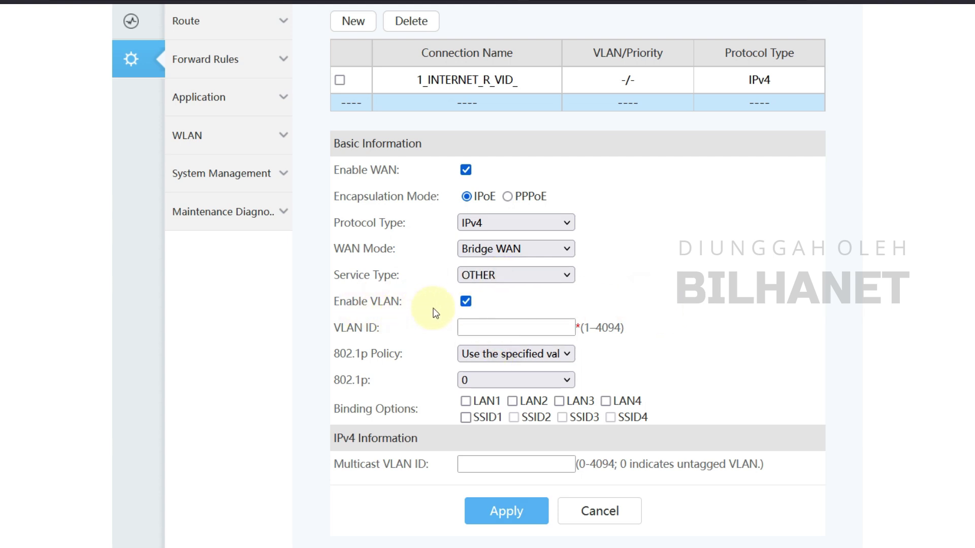
left_click(465, 304)
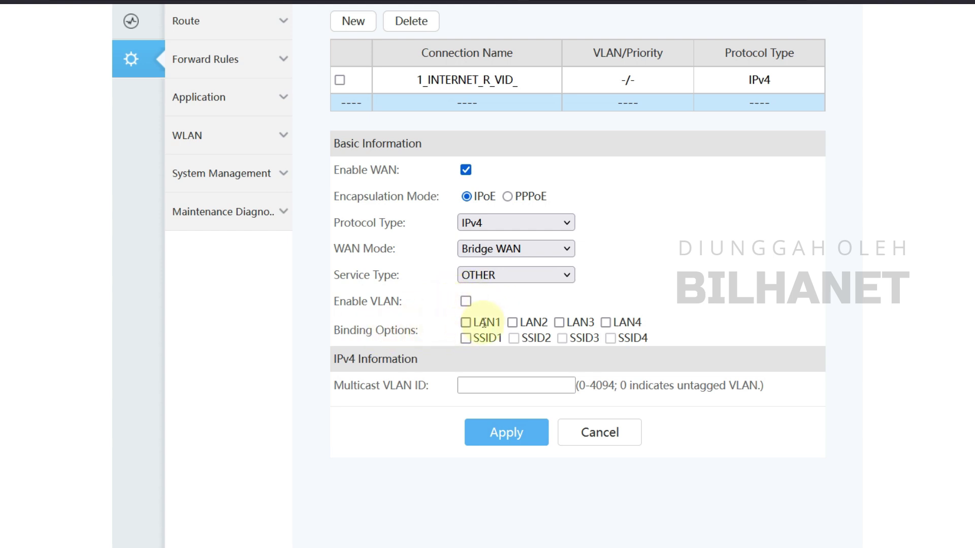
left_click(512, 323)
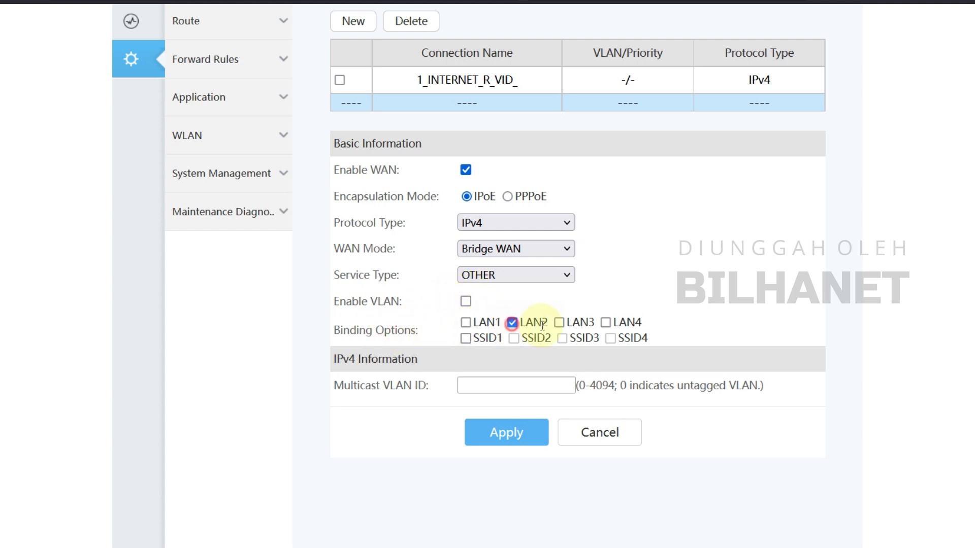
left_click(606, 322)
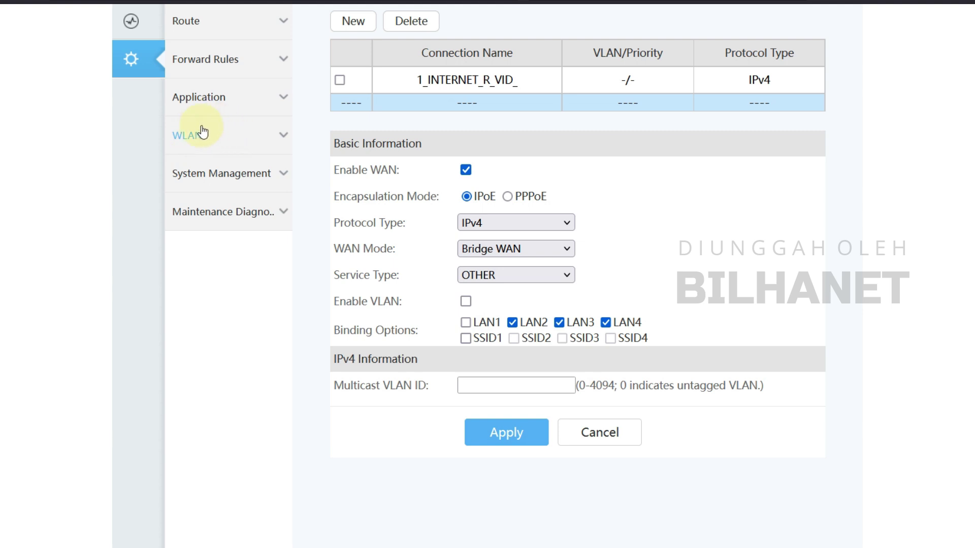
left_click(509, 435)
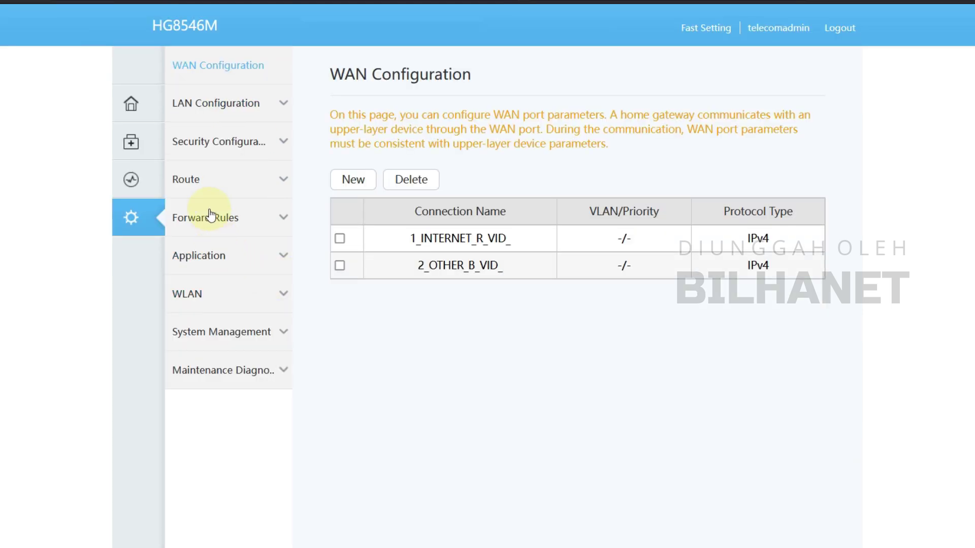
Step: Open WLAN Basic Configuration and review the WirelessNet SSID settings, leaving WPS mode as PBC
left_click(200, 294)
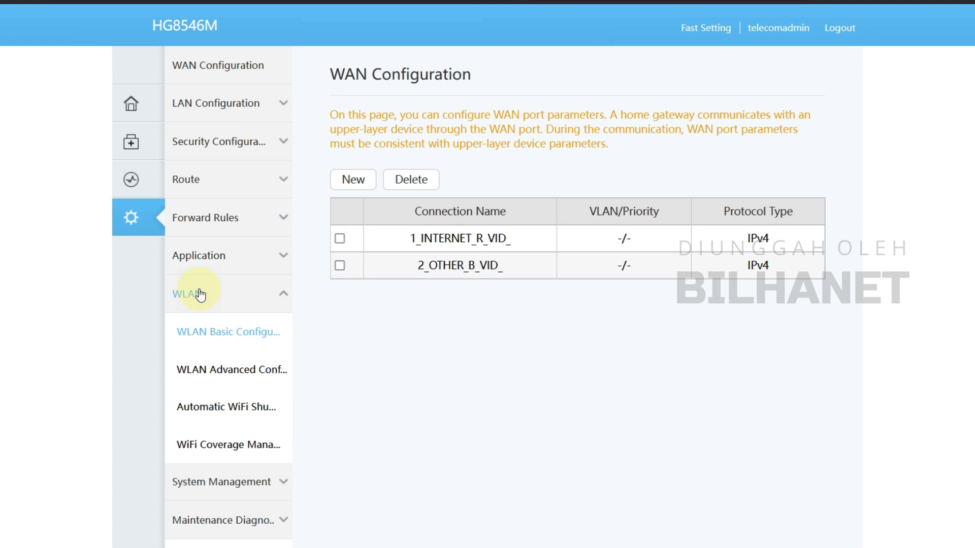
left_click(208, 334)
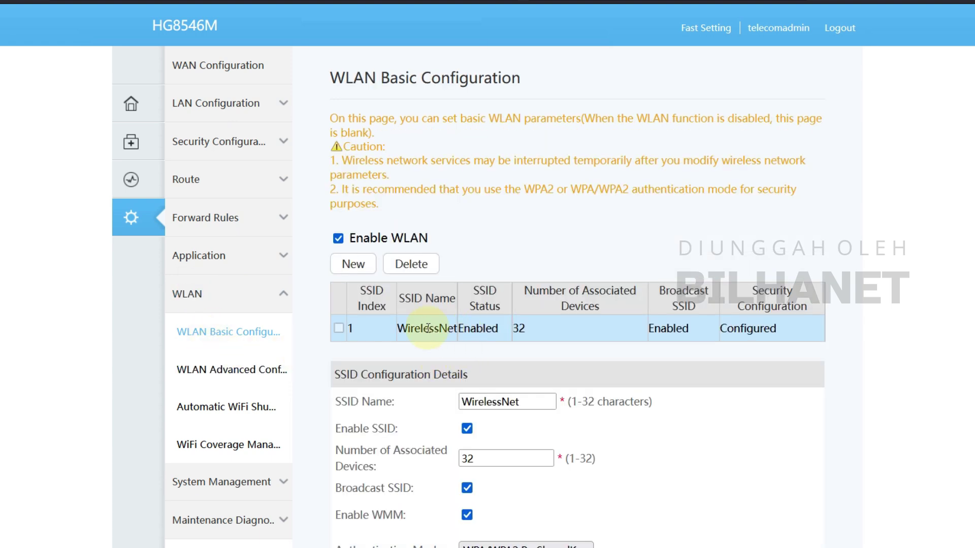
left_click(533, 401)
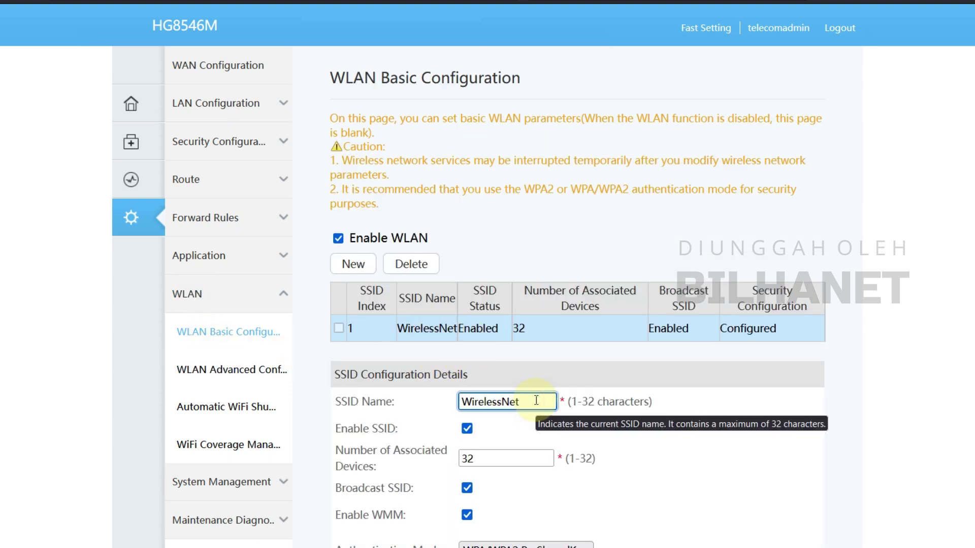
scroll(496, 355, "down", 2)
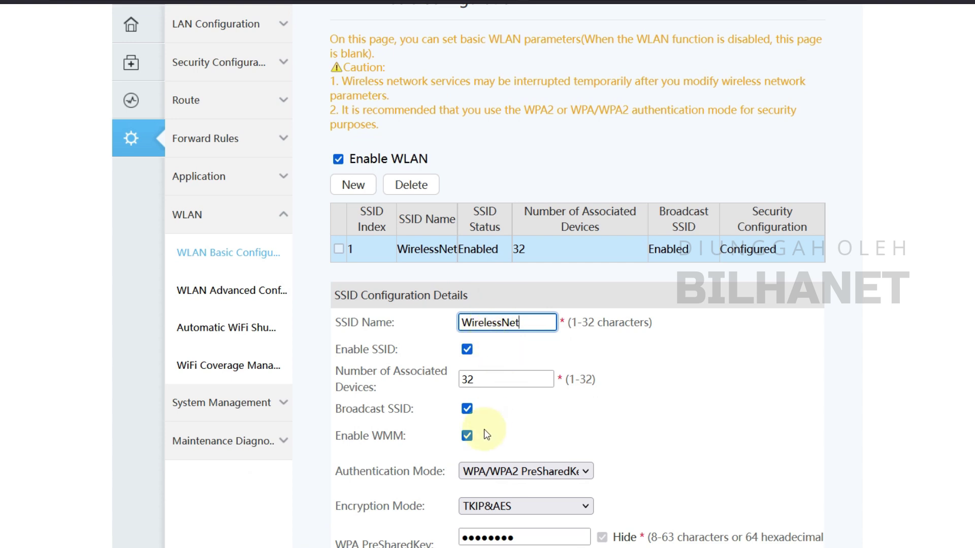
scroll(457, 427, "down", 1)
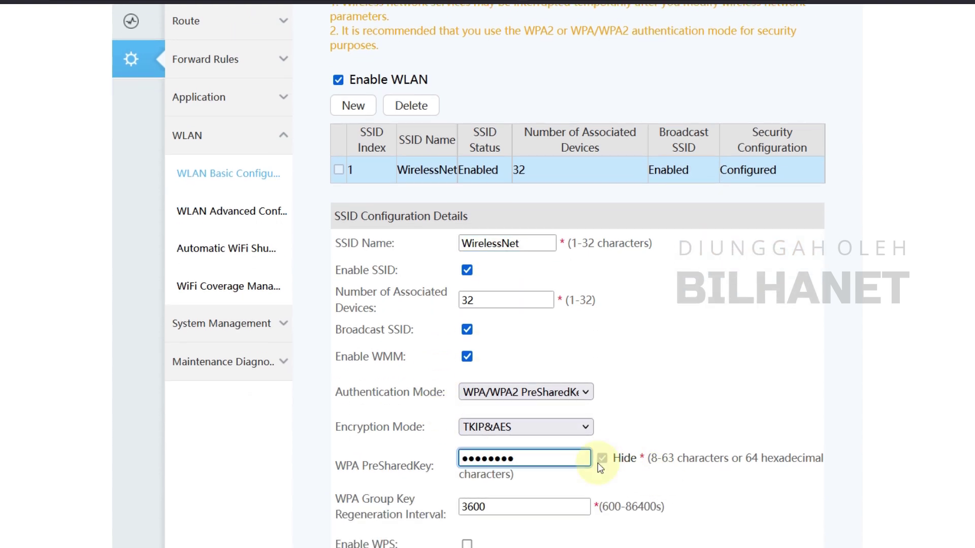
scroll(684, 438, "down", 3)
left_click(553, 415)
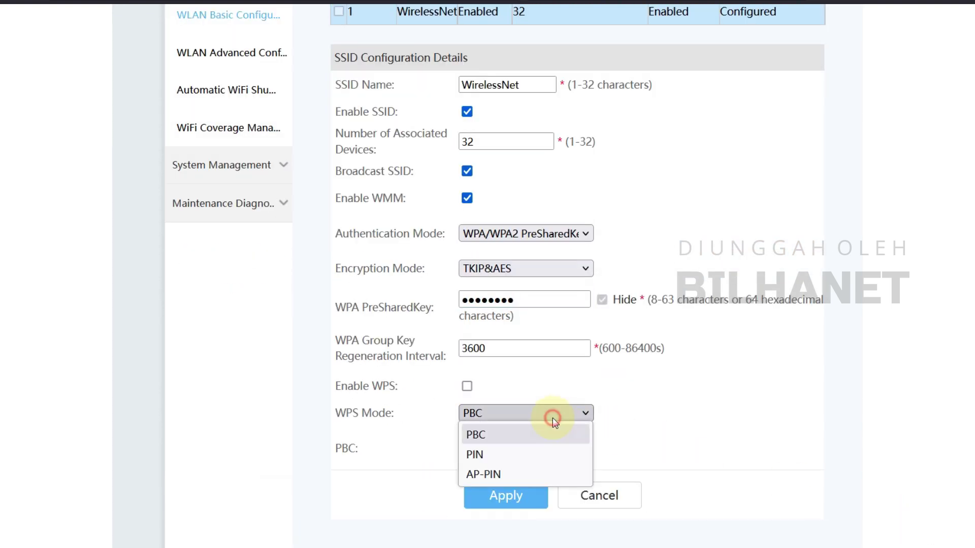
left_click(720, 437)
scroll(701, 320, "up", 5)
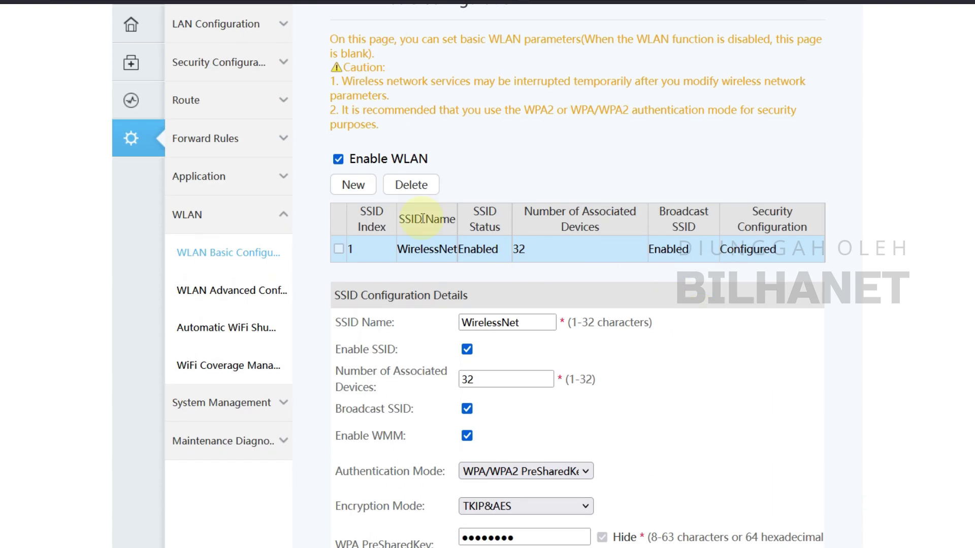
Step: Add SSID2 named 'HG8546M Hotspot', enable it, and apply
left_click(362, 192)
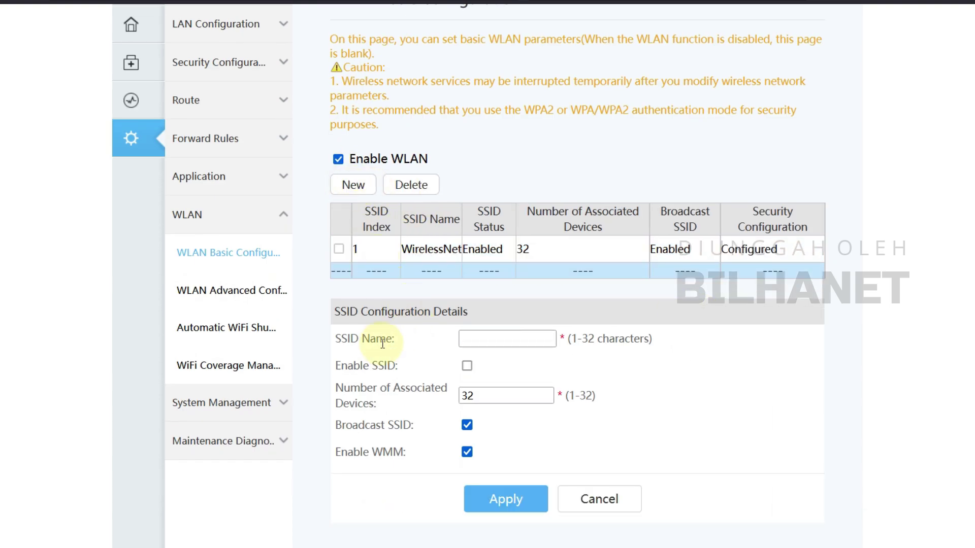
left_click(531, 342)
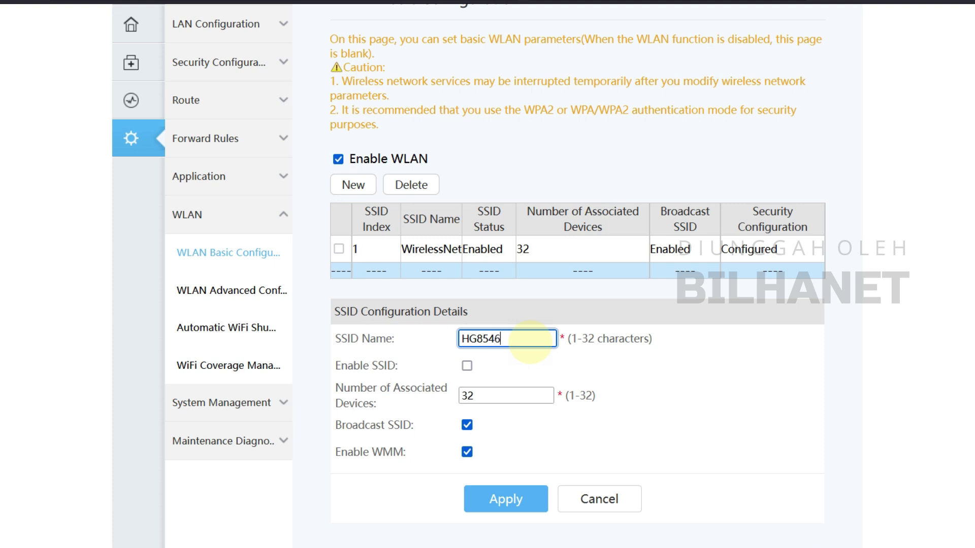
type("HG8546M Hotspot")
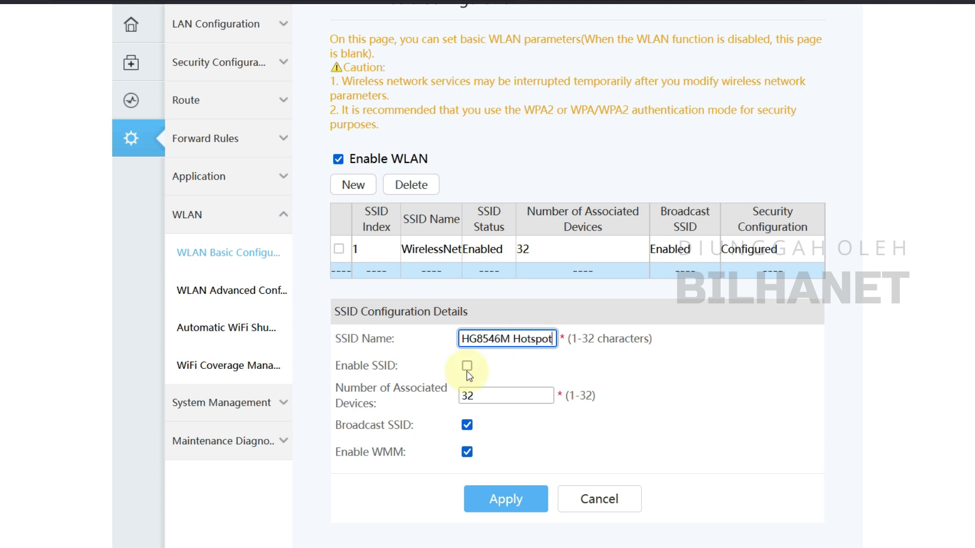
left_click(467, 366)
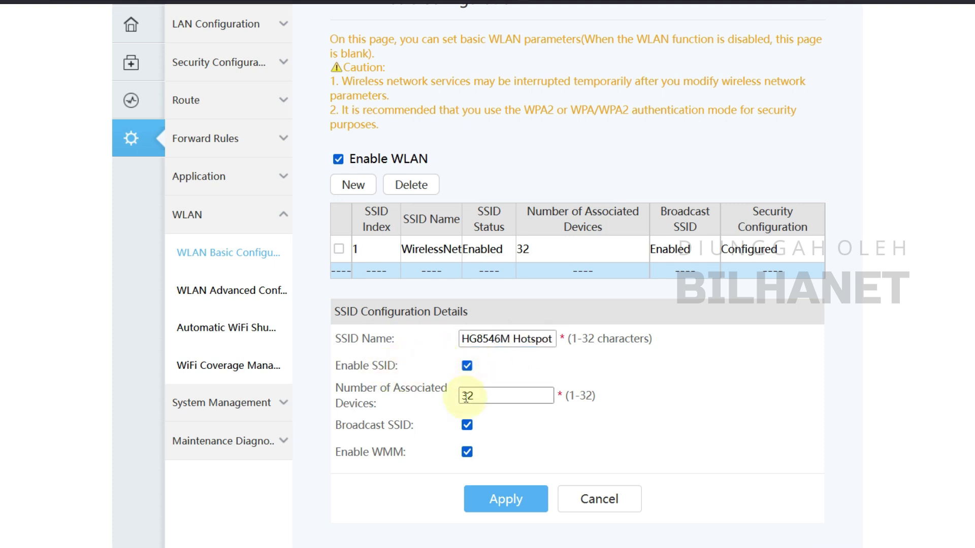
scroll(426, 423, "down", 2)
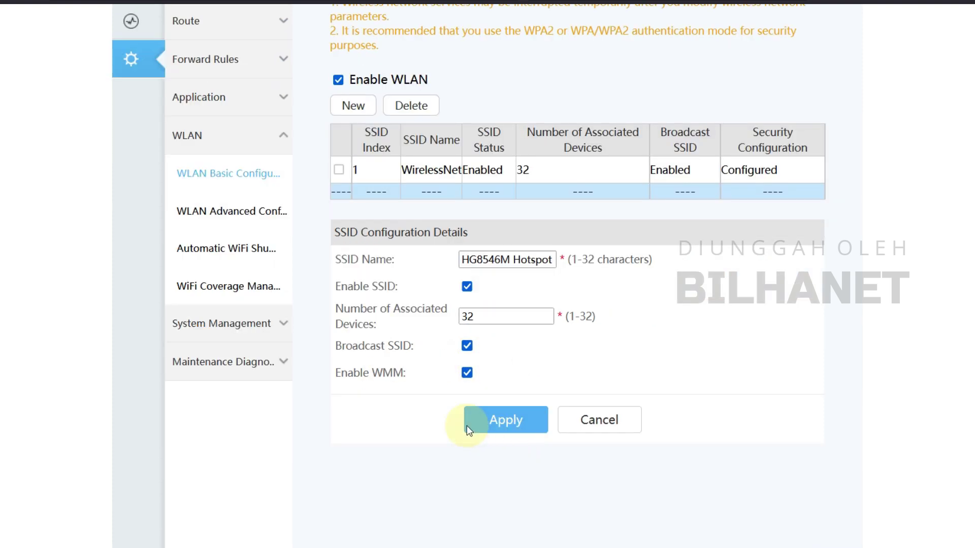
left_click(515, 424)
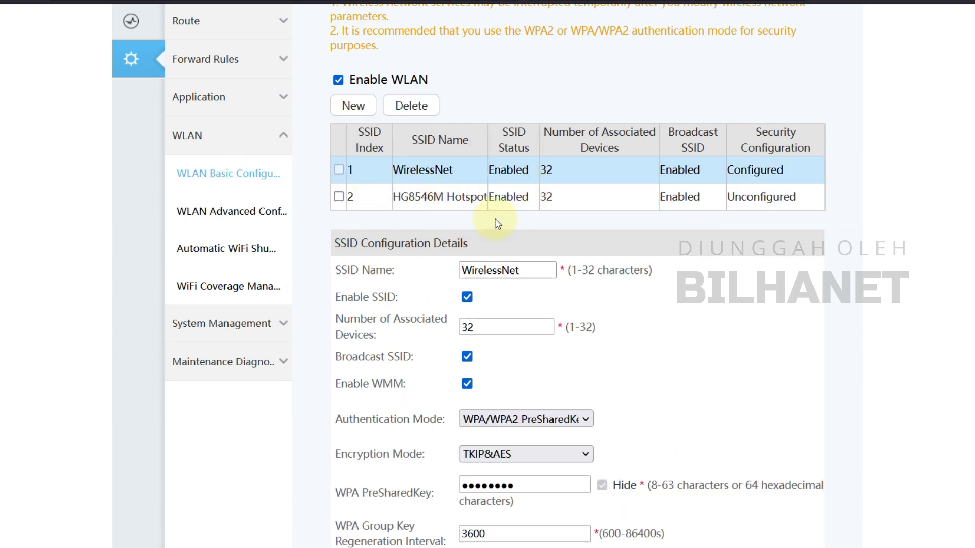
Step: Keep the hotspot's authentication mode Open, then view WirelessNet's settings
left_click(405, 198)
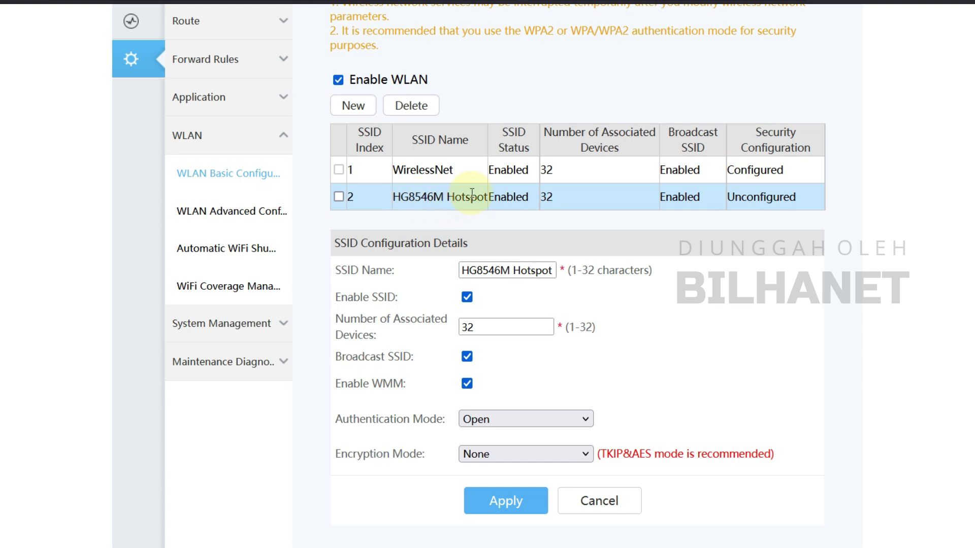
left_click(510, 420)
left_click(510, 418)
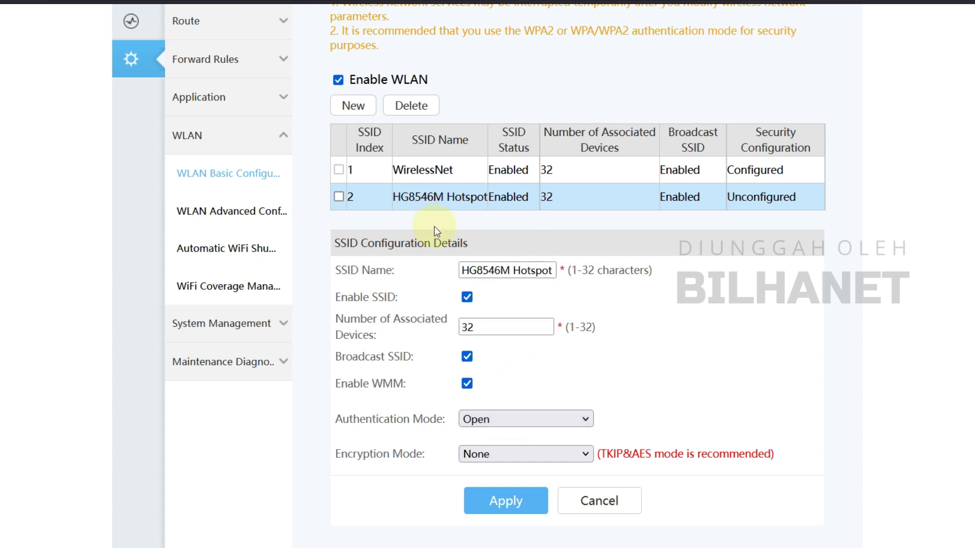
left_click(445, 171)
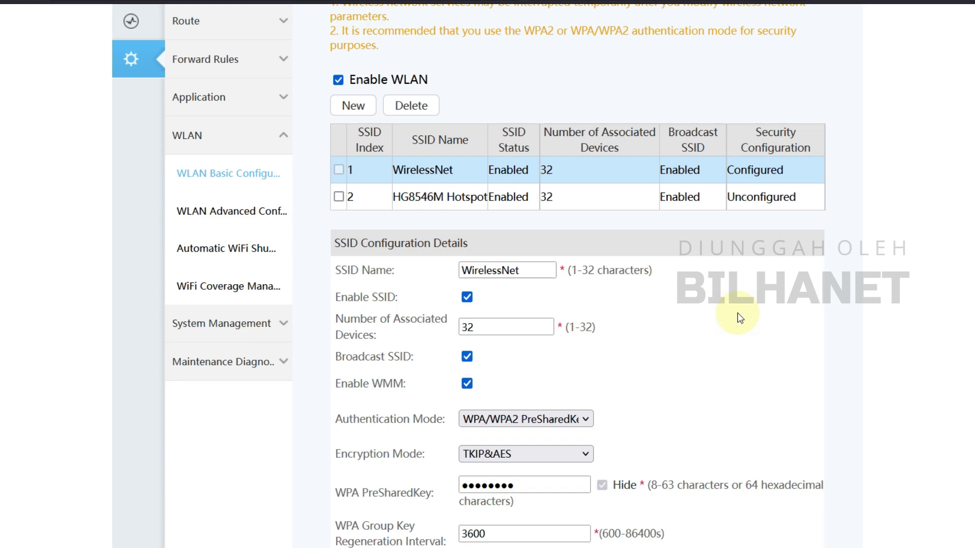
scroll(345, 391, "up", 3)
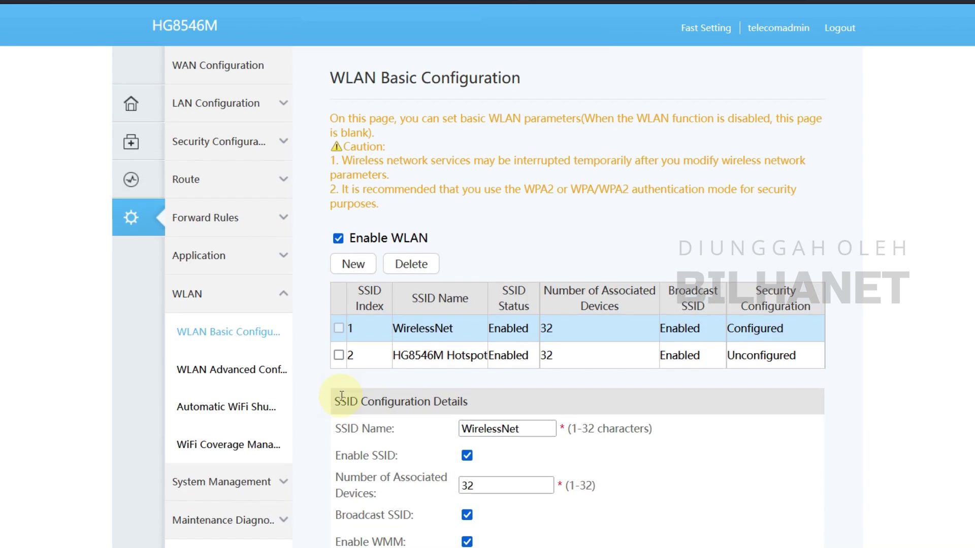
Step: Tick SSID2 in the 2_OTHER_B_VID_ connection's binding options and apply
left_click(219, 76)
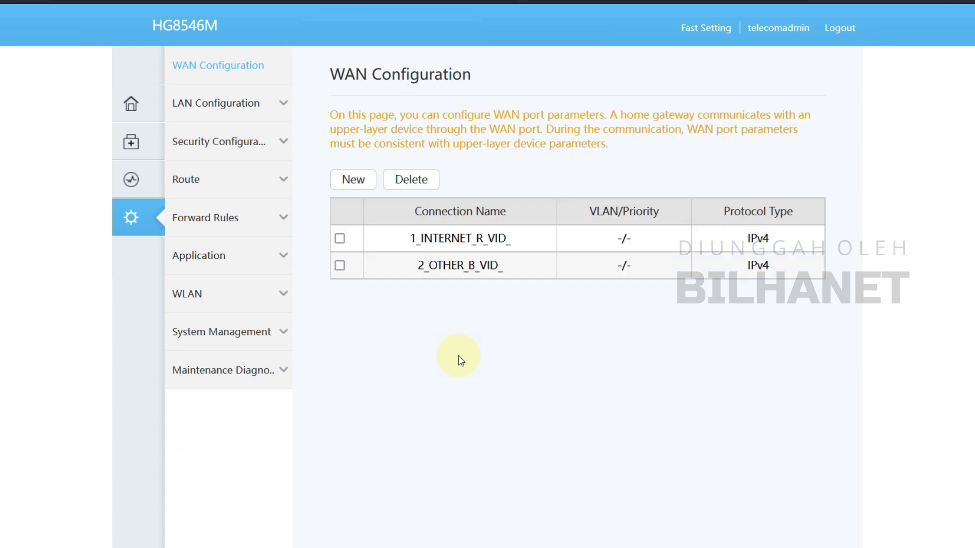
left_click(479, 271)
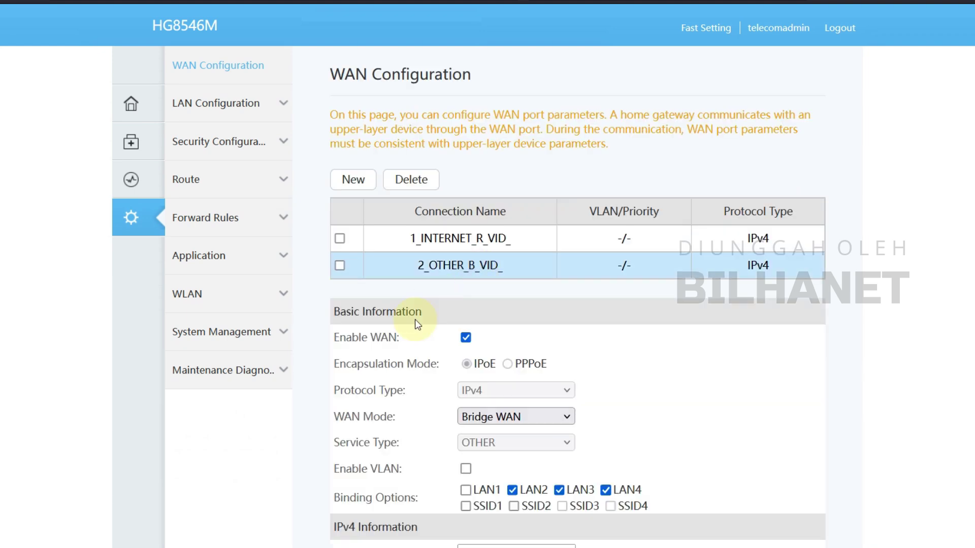
scroll(388, 391, "down", 2)
left_click(515, 427)
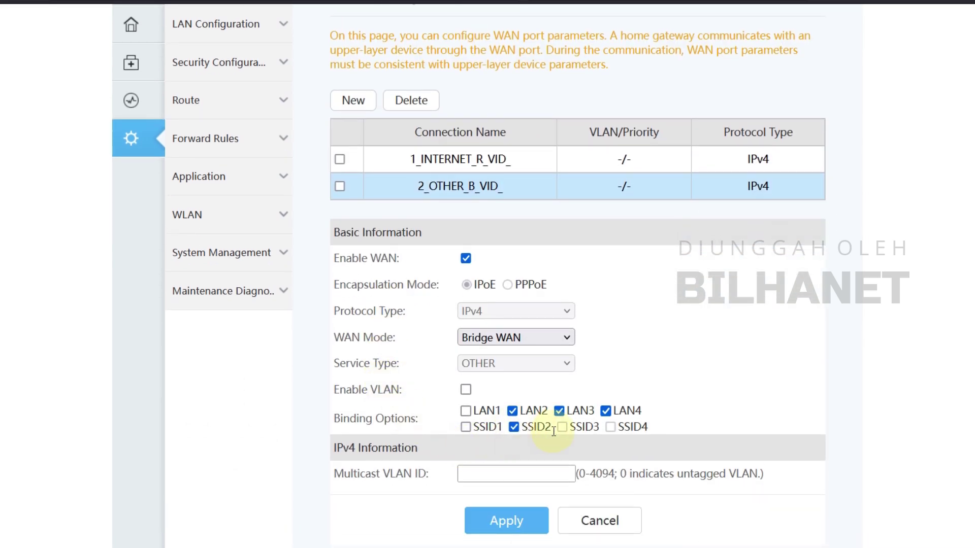
scroll(513, 391, "down", 2)
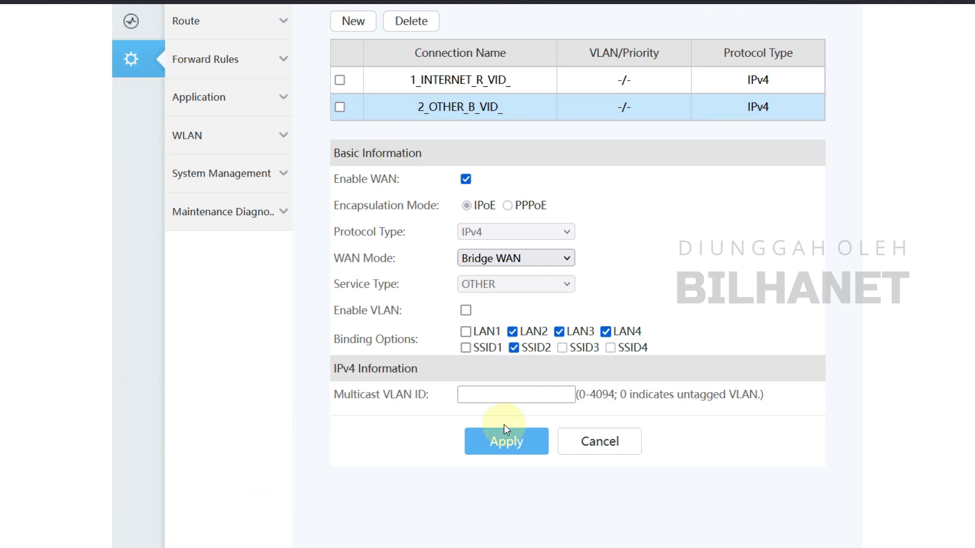
left_click(516, 441)
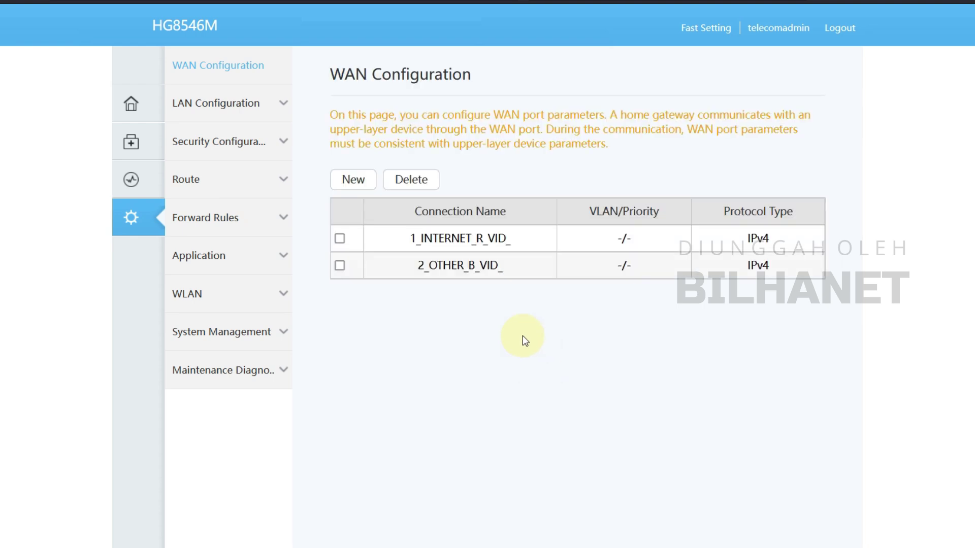
Step: Go from the Home Page to System Info > WAN Information
left_click(472, 239)
scroll(451, 398, "down", 3)
scroll(432, 394, "up", 3)
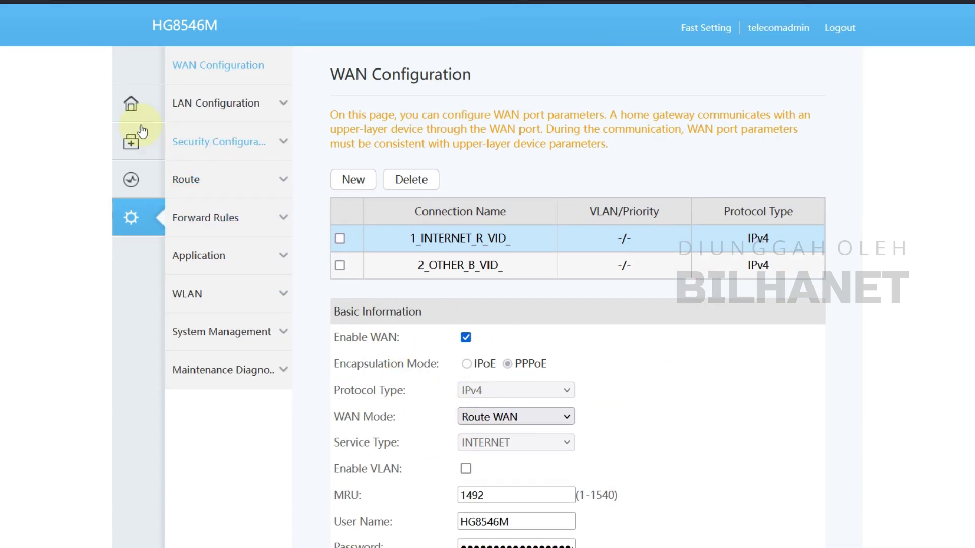
mouse_move(152, 103)
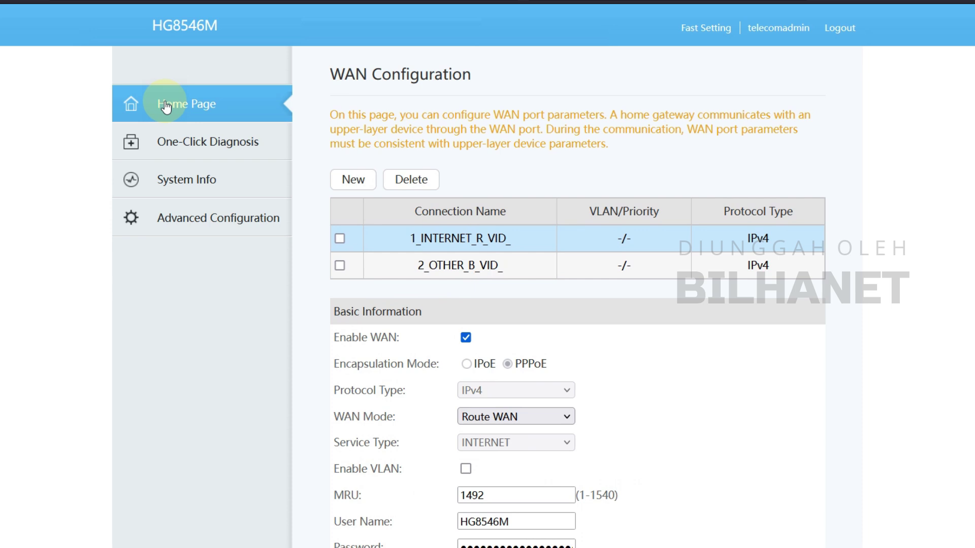
left_click(214, 111)
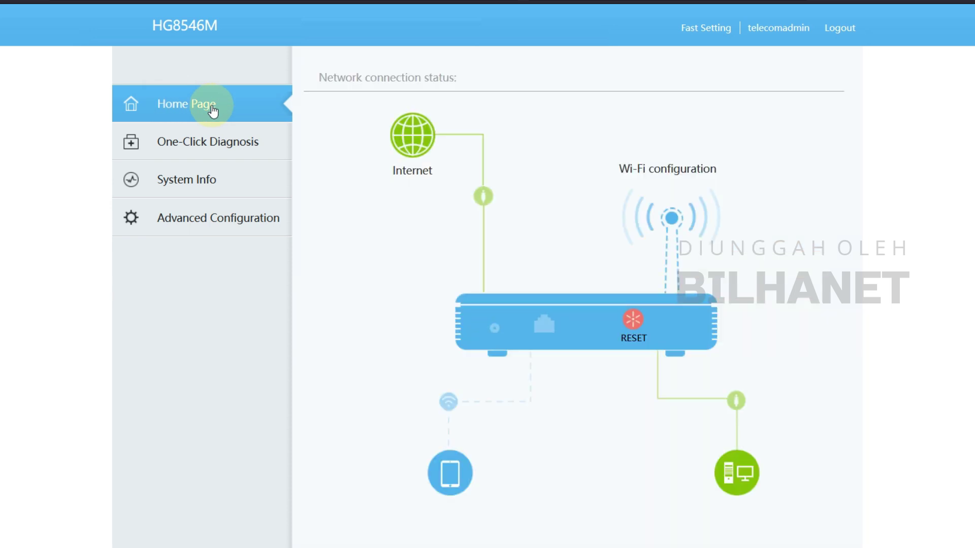
left_click(153, 173)
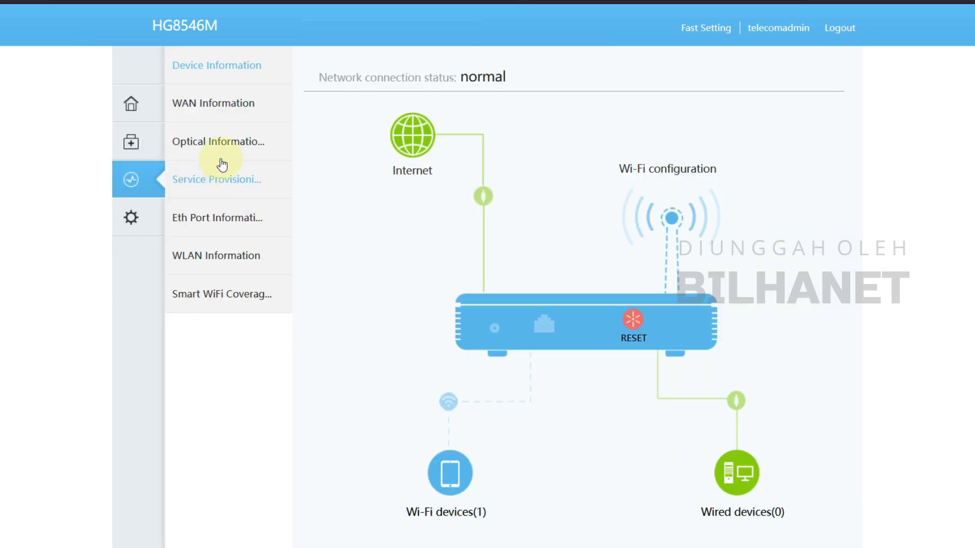
left_click(200, 104)
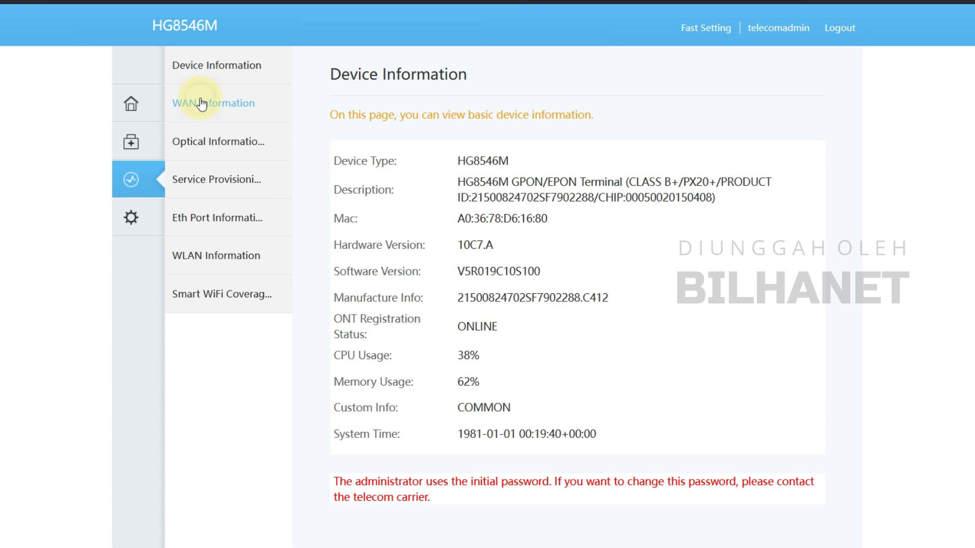
Step: Inspect both WAN rows' status details, including 1_INTERNET_R_VID_'s PPPoE address 192.168.34.85
left_click(587, 209)
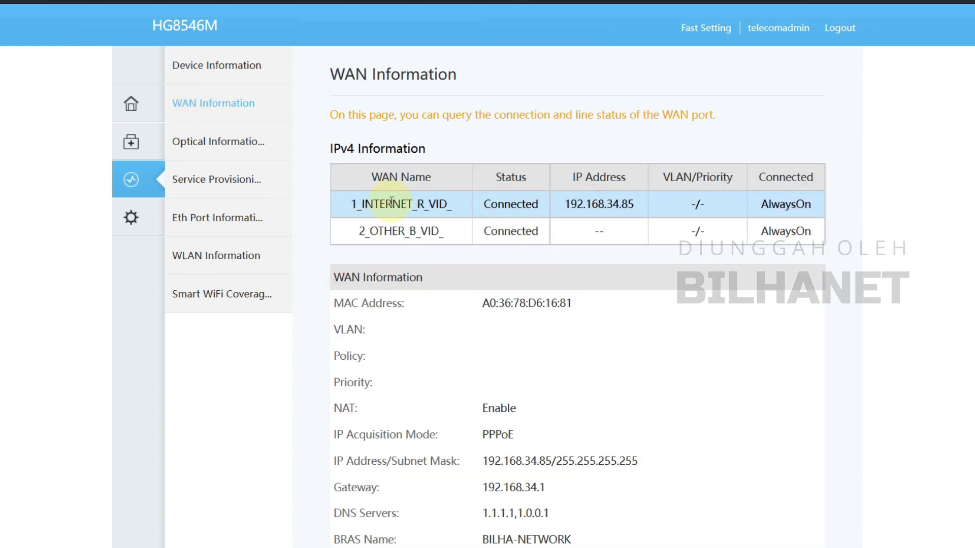
left_click(404, 230)
left_click(524, 204)
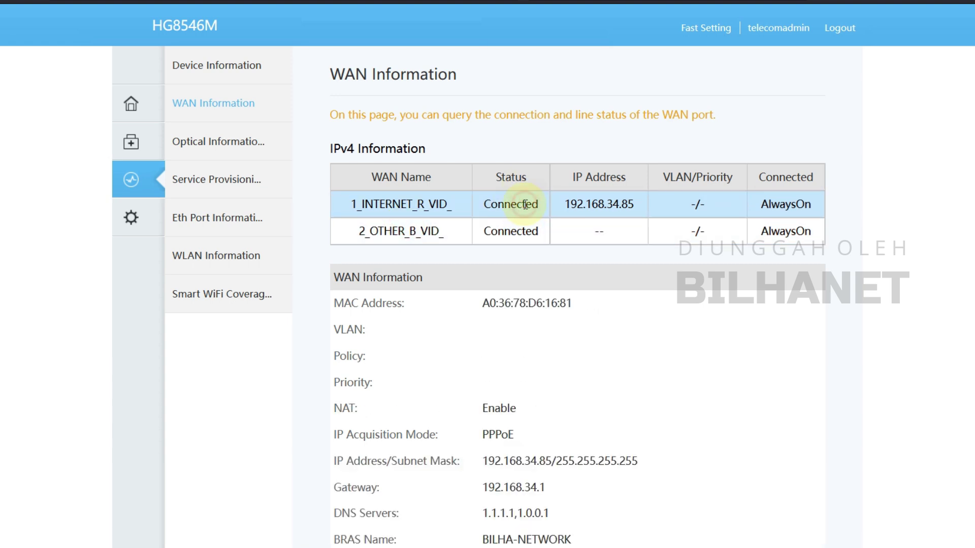
scroll(514, 386, "down", 1)
scroll(514, 393, "down", 2)
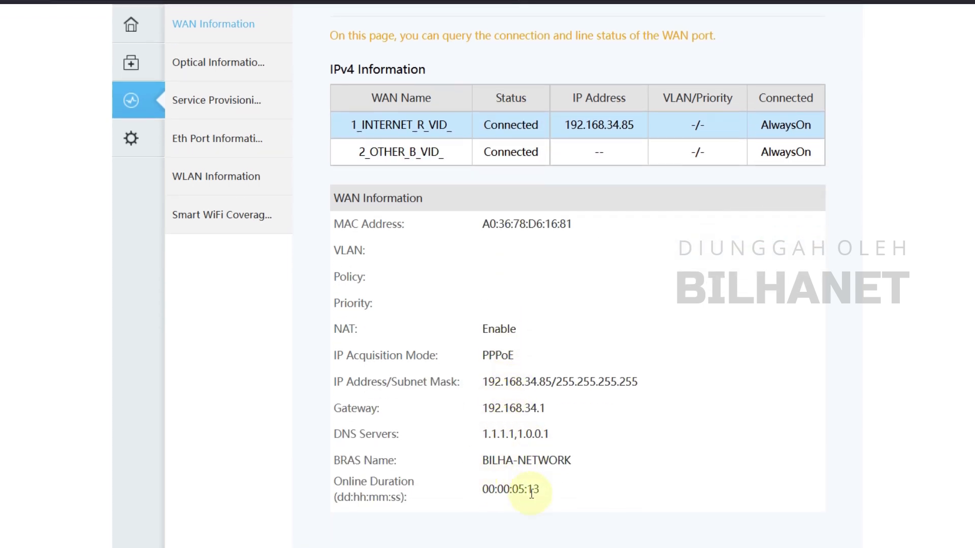
Step: Copy the PPPoE IP address 192.168.34.85 via the Salin context option
left_click_drag(484, 385, 551, 381)
right_click(551, 381)
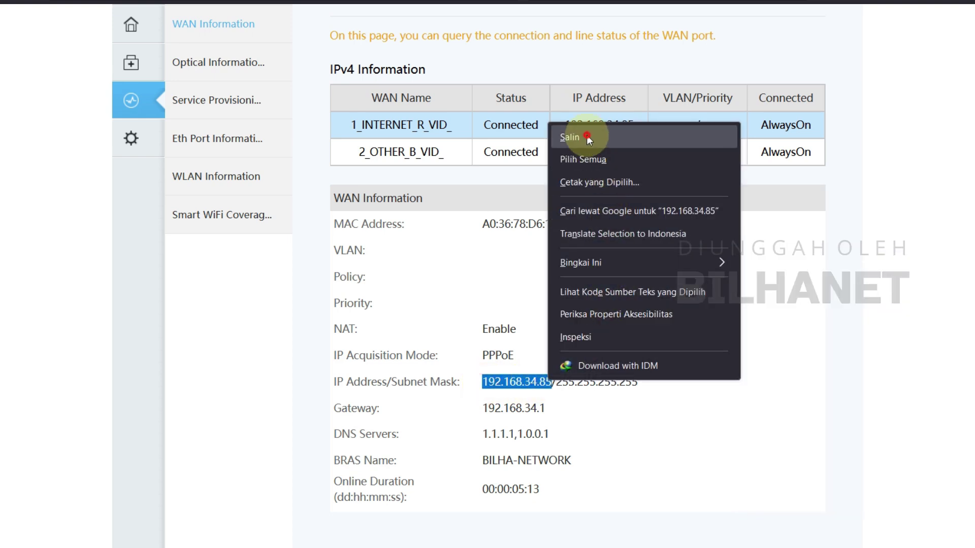
left_click(586, 135)
left_click(611, 1)
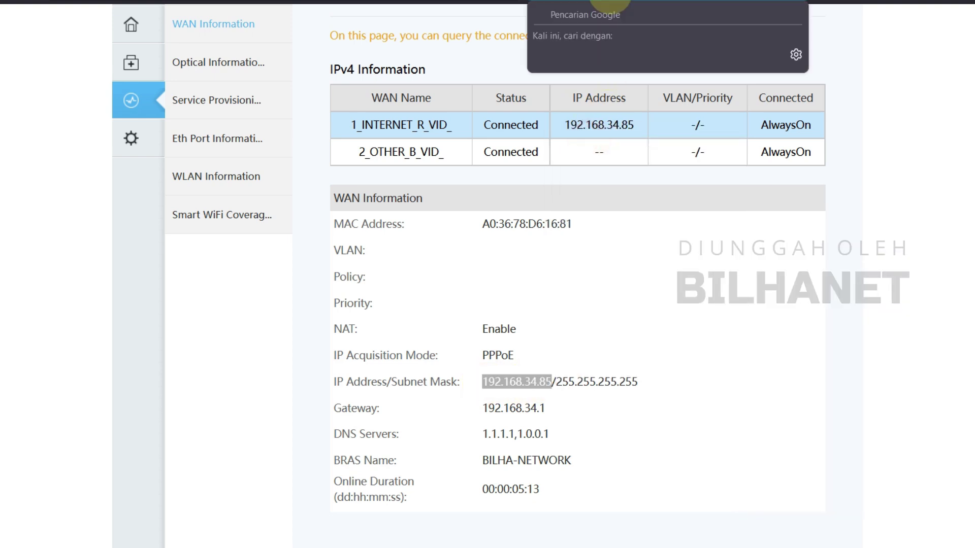
left_click(902, 76)
Step: Open a private window with Ctrl+Shift+P, search Google for 'tes', then open Windows quick settings
key("ctrl+shift+p")
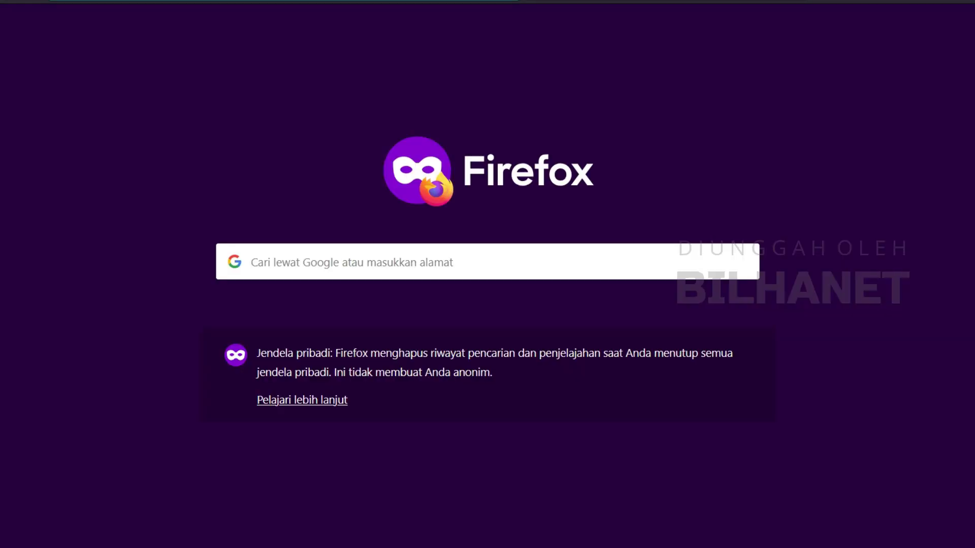
type("tes")
key("Return")
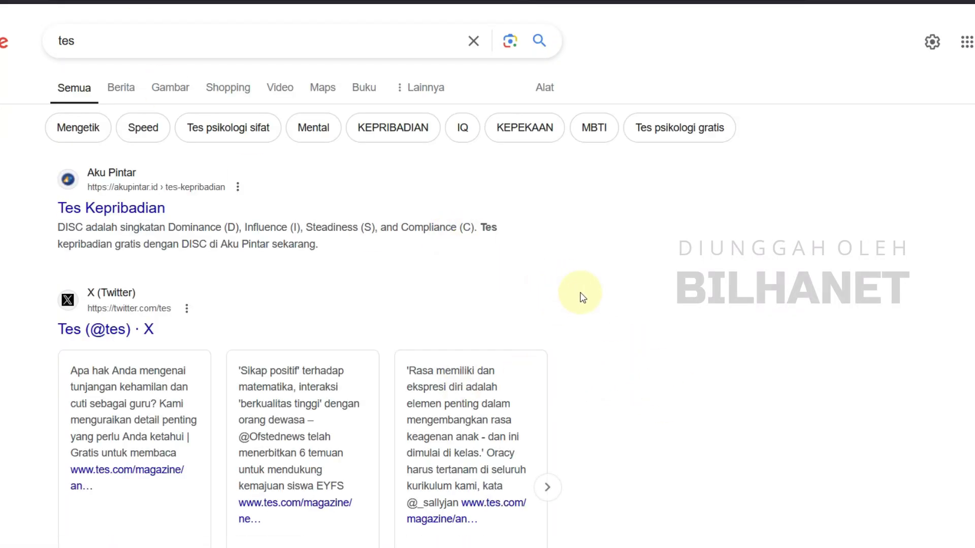
left_click(939, 547)
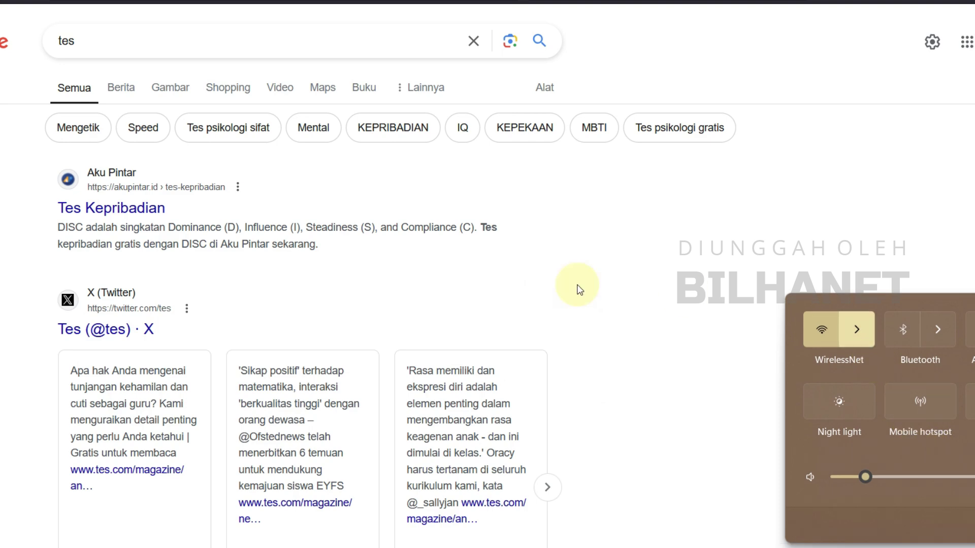
mouse_move(604, 547)
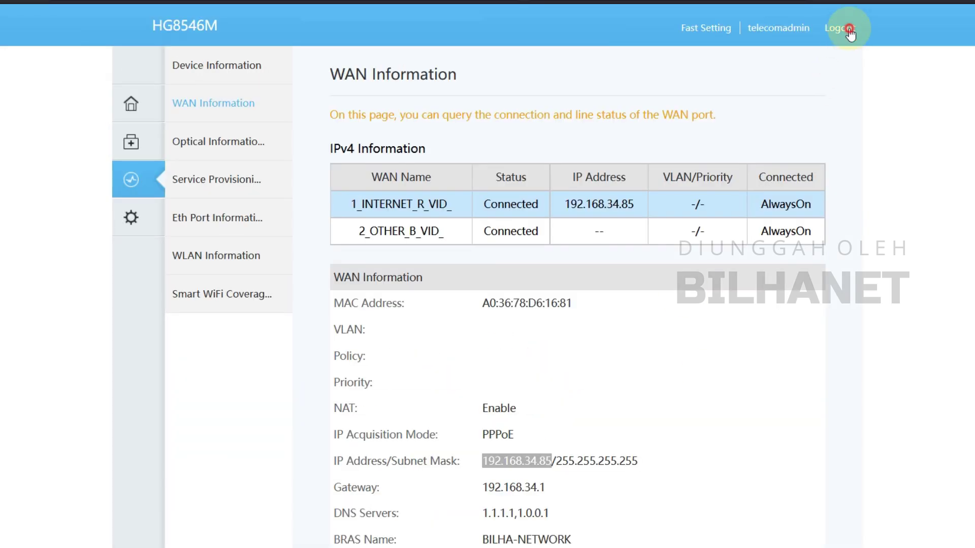
Step: Log out of the HG8546M interface and join the laptop to the open HG8546M Hotspot network
left_click(847, 27)
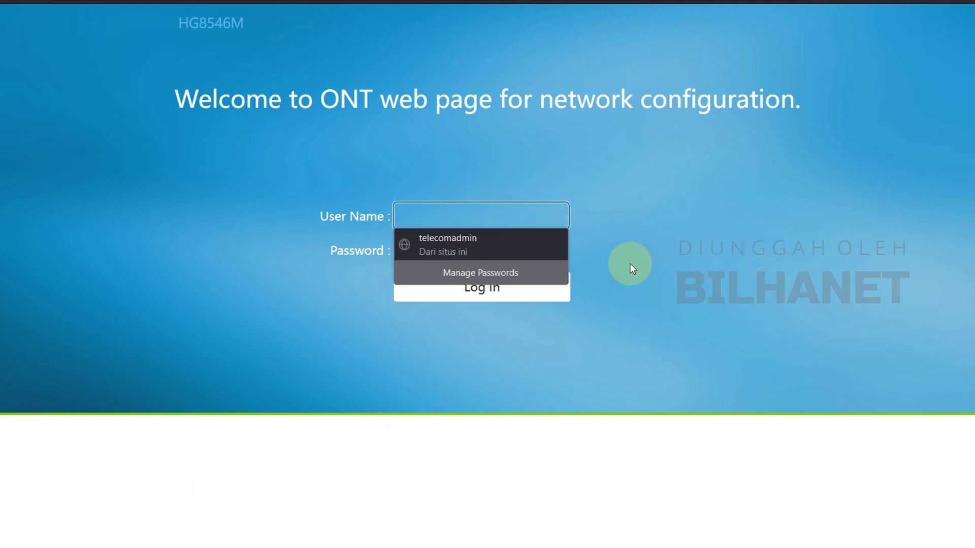
left_click(626, 242)
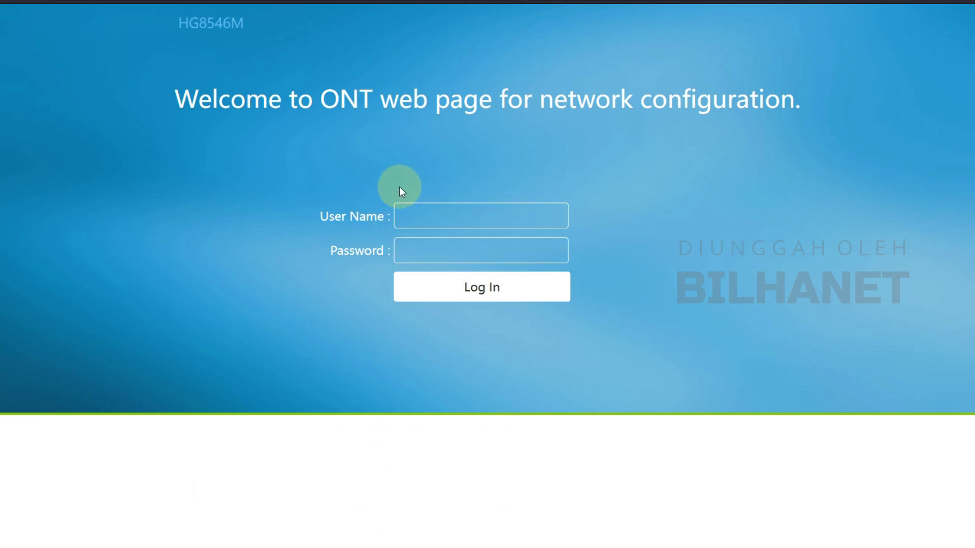
left_click(945, 547)
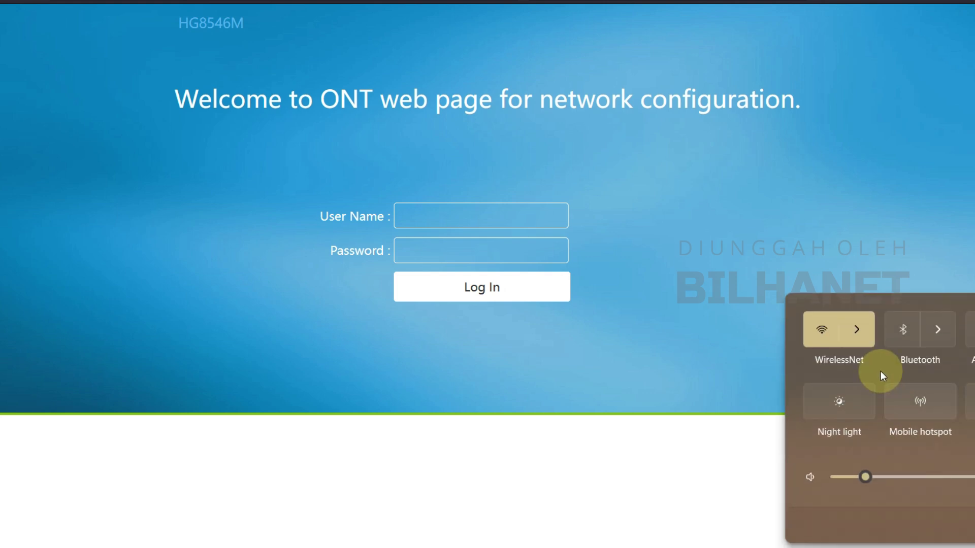
left_click(863, 337)
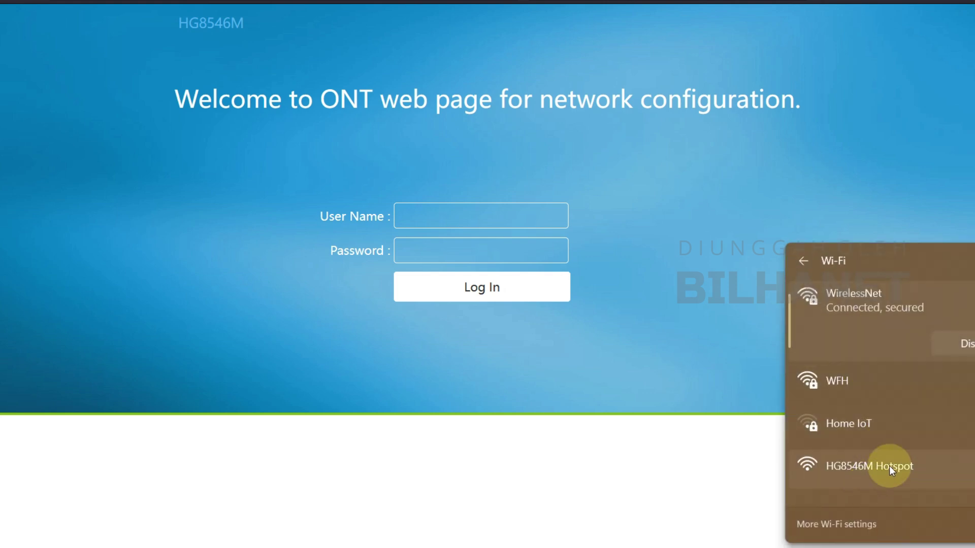
left_click(888, 465)
left_click(967, 484)
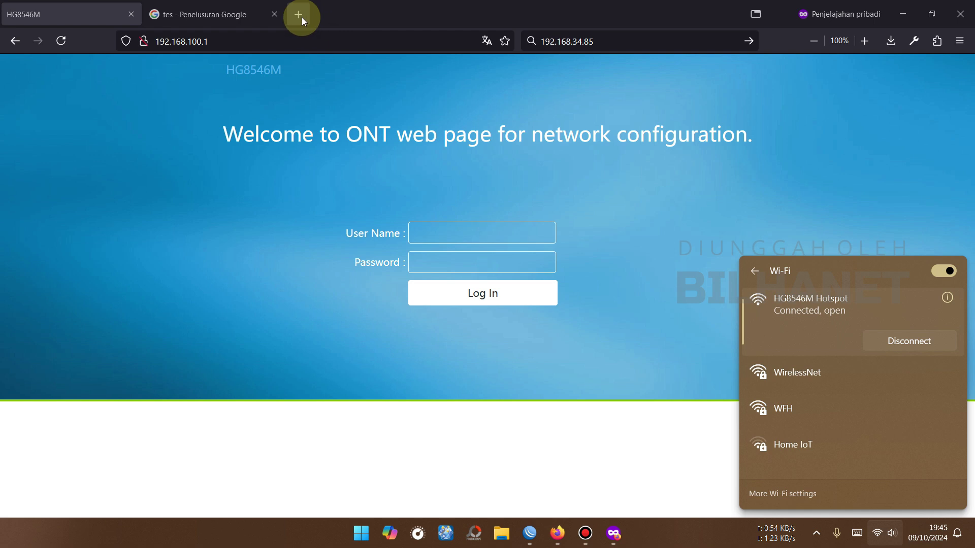
Step: Open 192.168.34.85 in a private tab and log out of the hotspot session
left_click(299, 14)
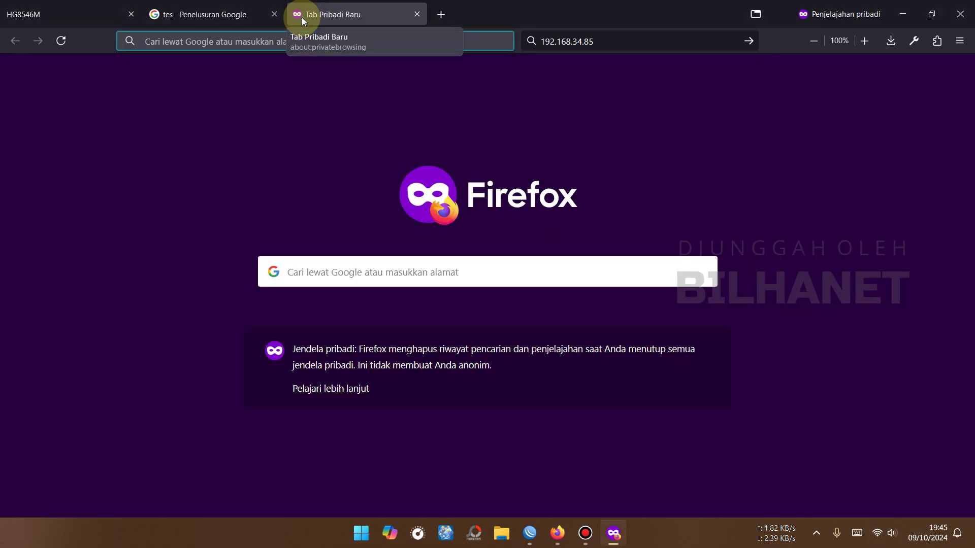
type("192.168.34.85")
key("Return")
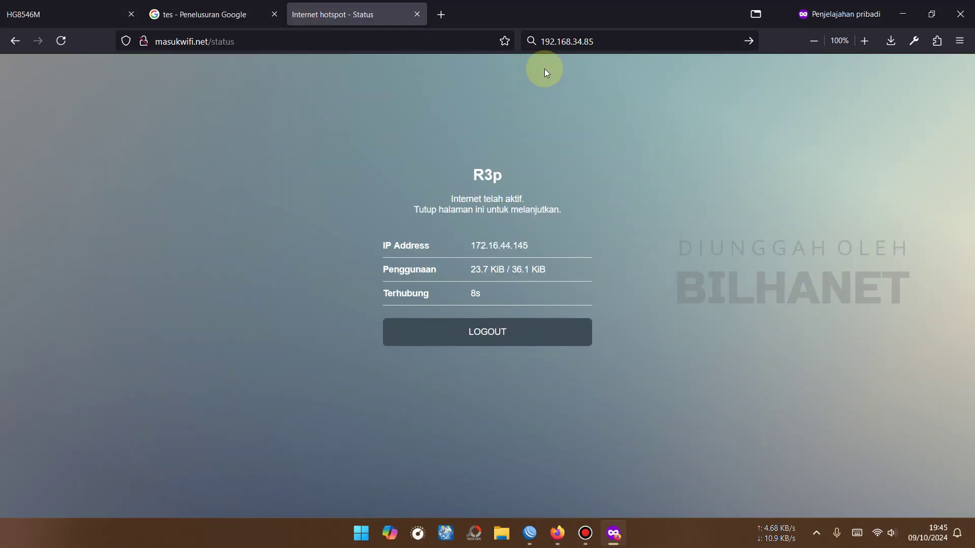
left_click(469, 340)
left_click(544, 310)
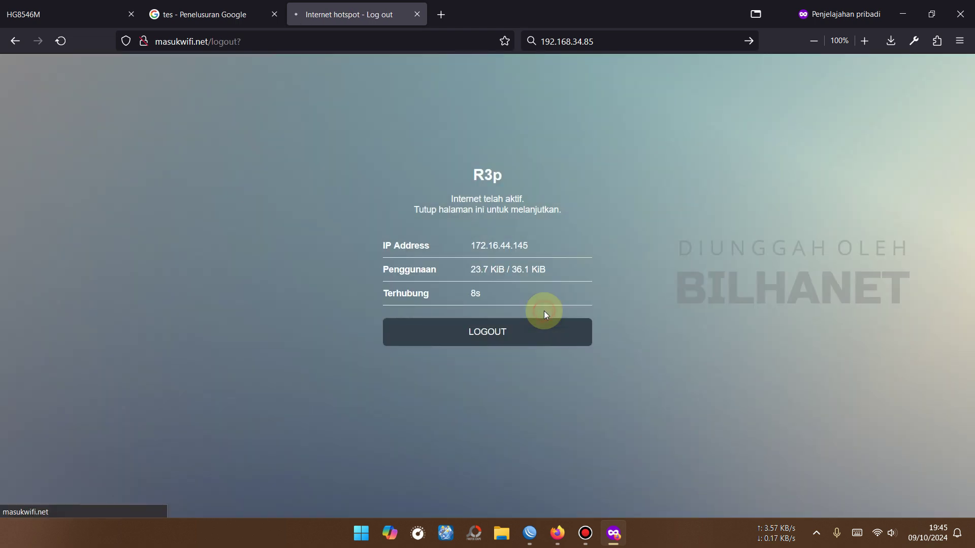
Step: Disconnect from and reconnect to the HG8546M Hotspot Wi-Fi network
key("super+a")
left_click(812, 342)
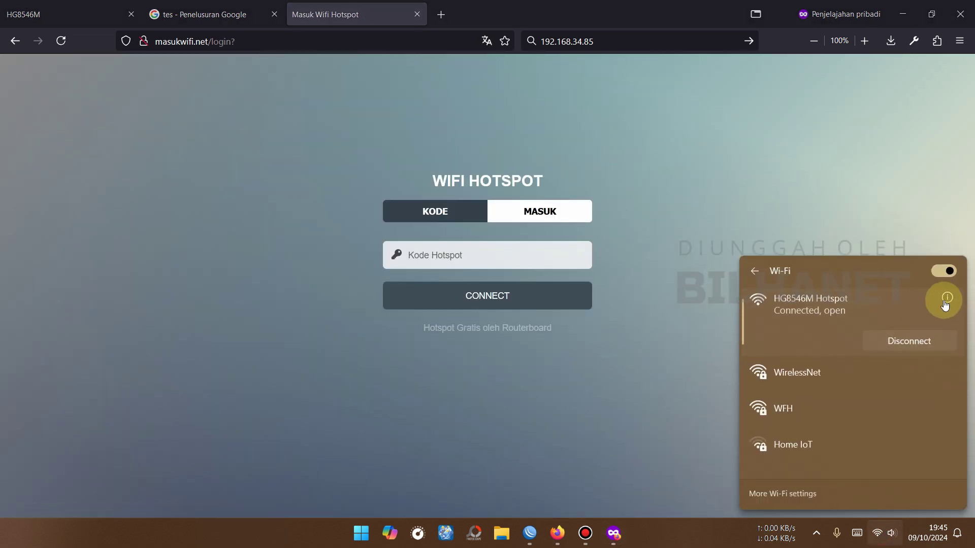
left_click(909, 342)
left_click(820, 403)
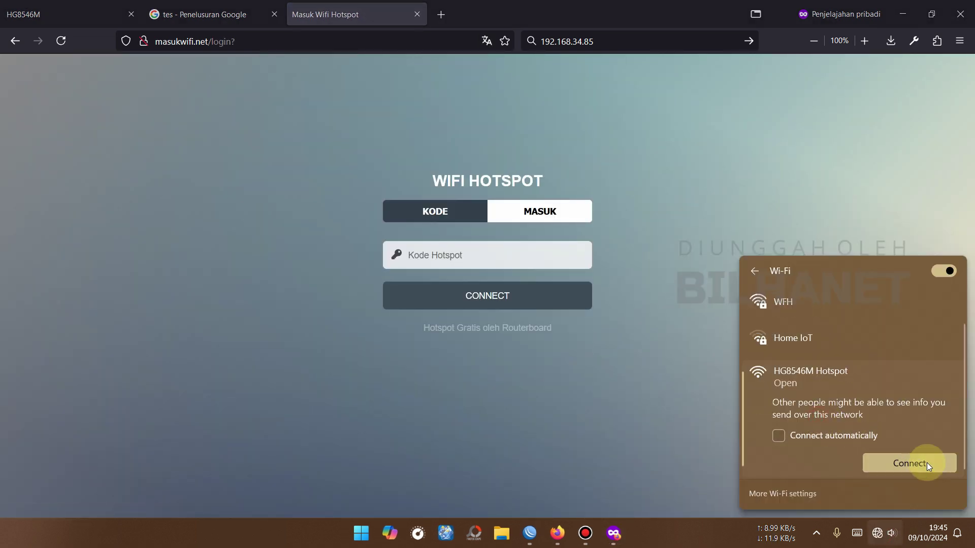
left_click(909, 463)
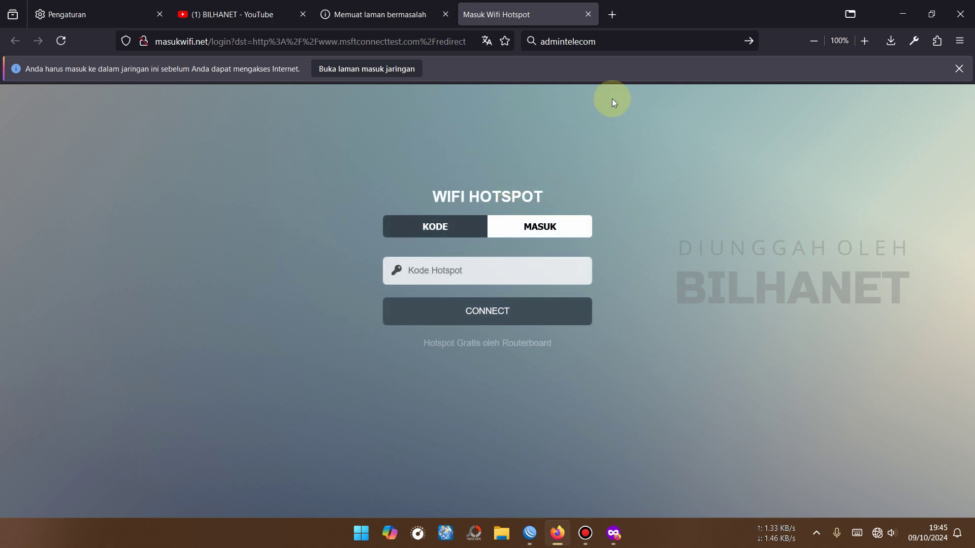
Step: Sign in to the hotspot with the account's username and password
left_click(558, 227)
left_click(449, 245)
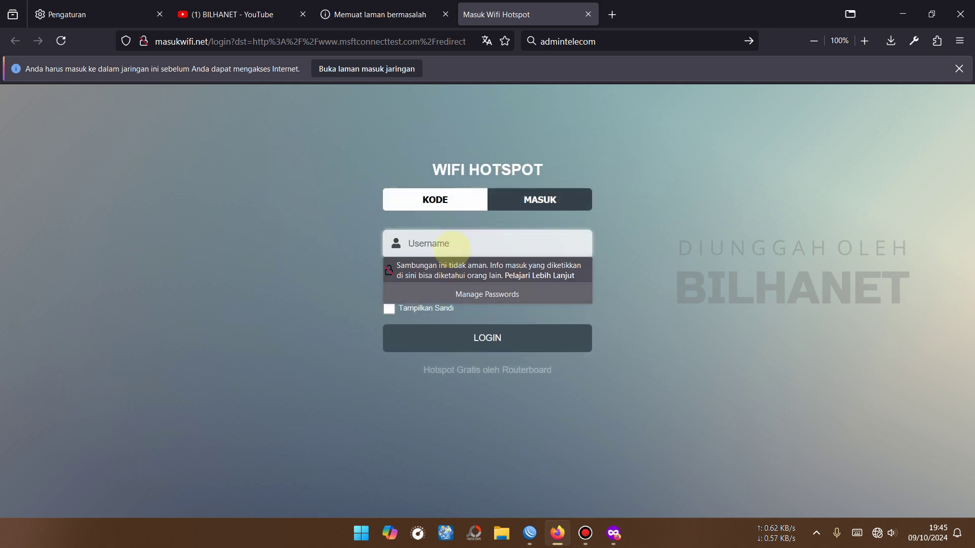
type("R3p")
key("Tab")
type("••")
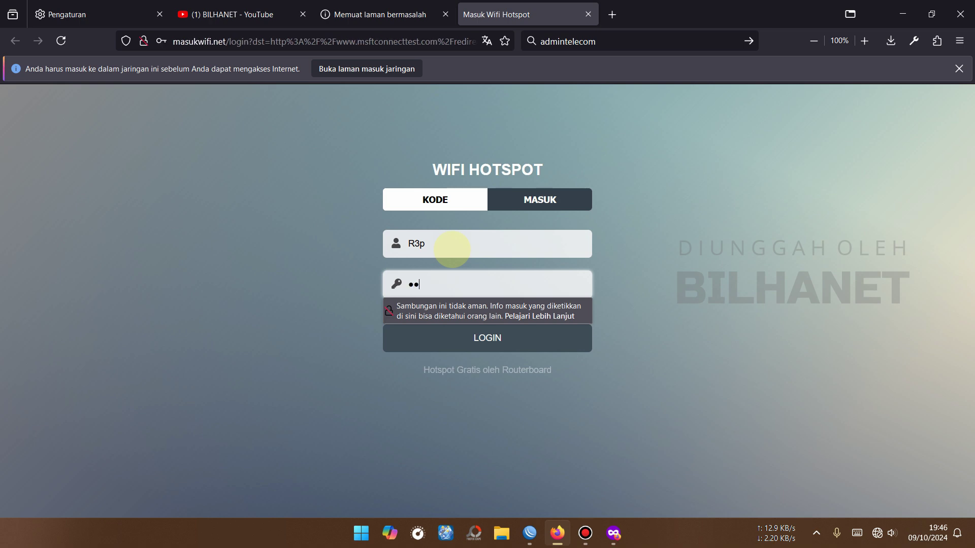
type("•")
key("Return")
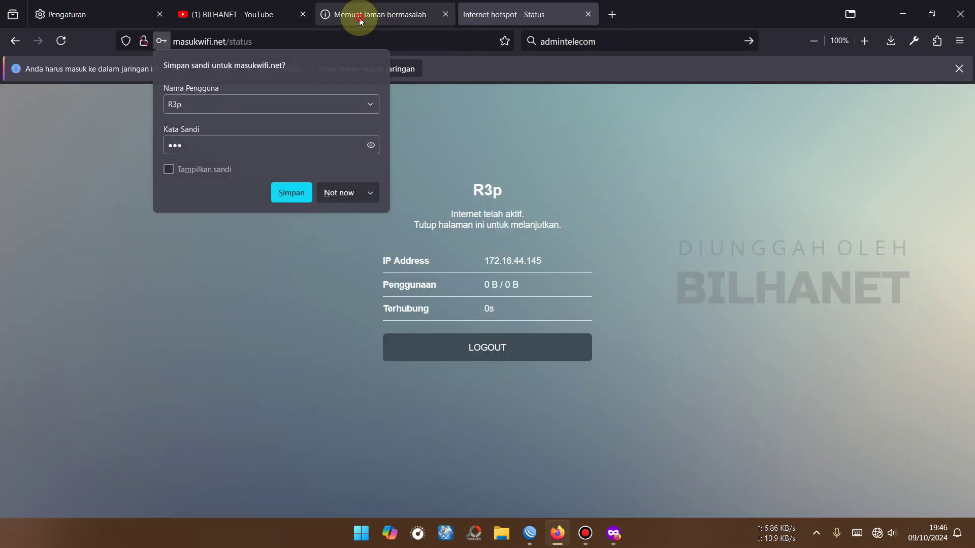
Step: Run a Google search for 'test' in the tab showing the loading error
left_click(360, 20)
left_click(385, 39)
type("test")
key("Return")
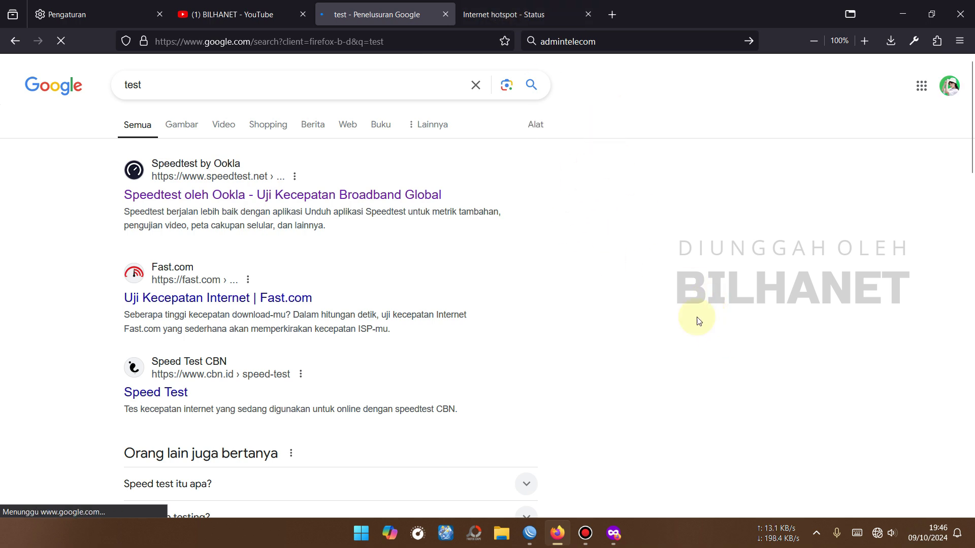
Step: Switch the laptop's Wi-Fi to Home IoT and return to the private Firefox window
left_click(883, 537)
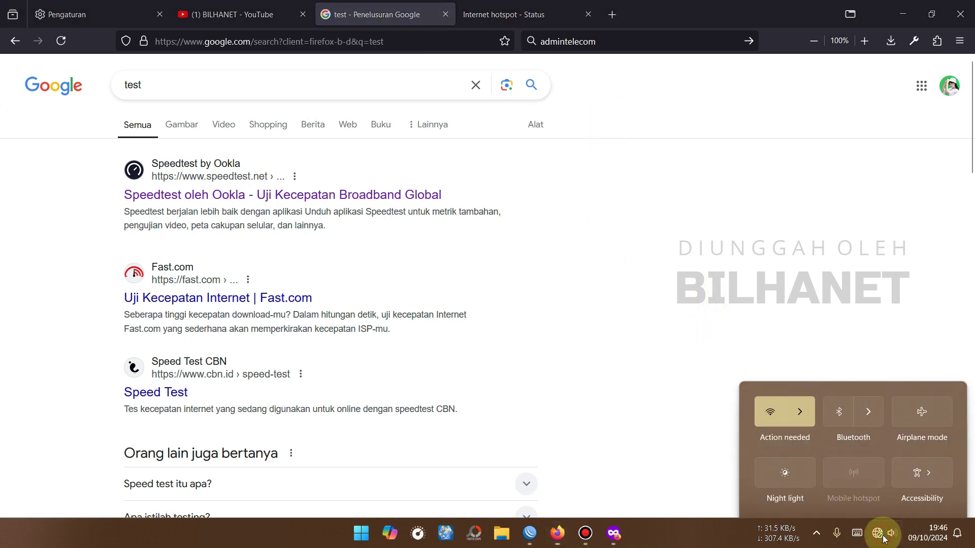
left_click(813, 393)
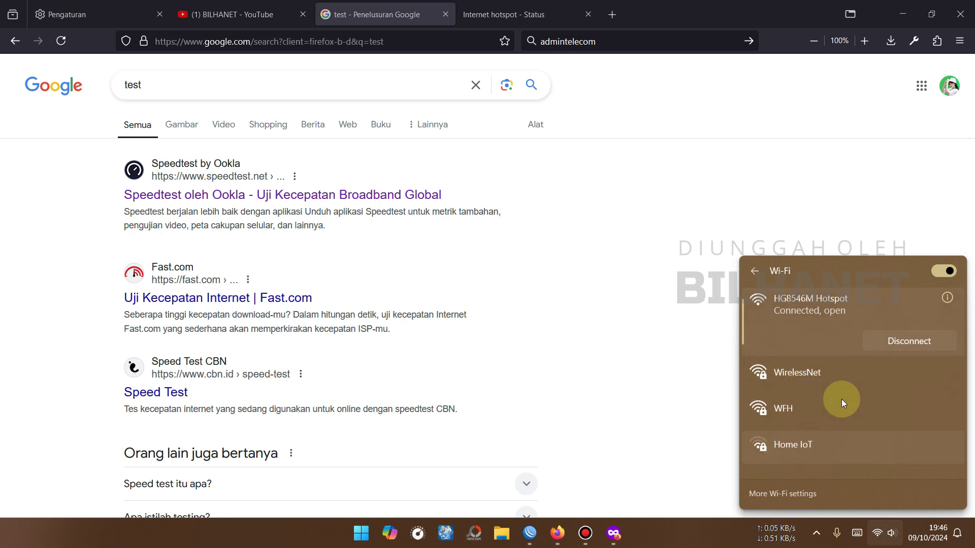
left_click(811, 447)
left_click(931, 465)
left_click(592, 338)
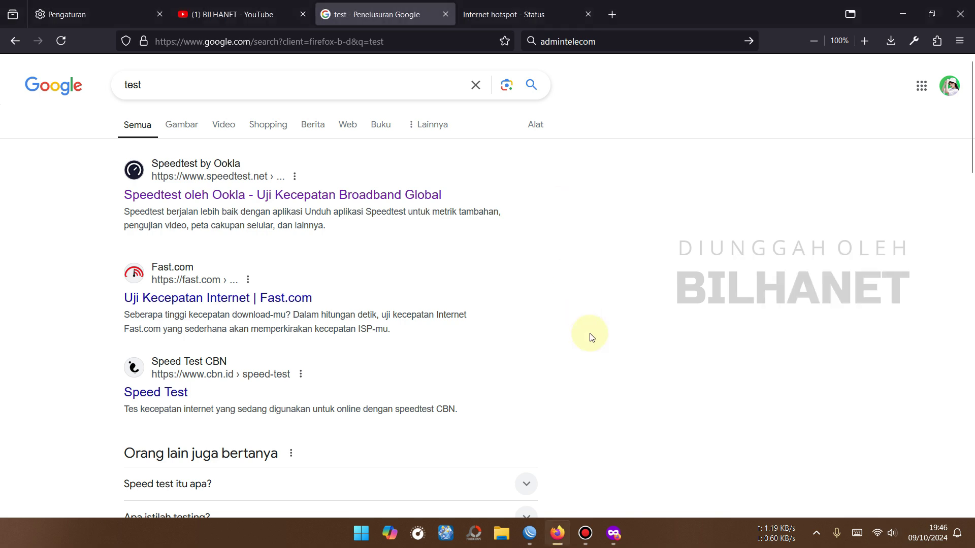
left_click(613, 533)
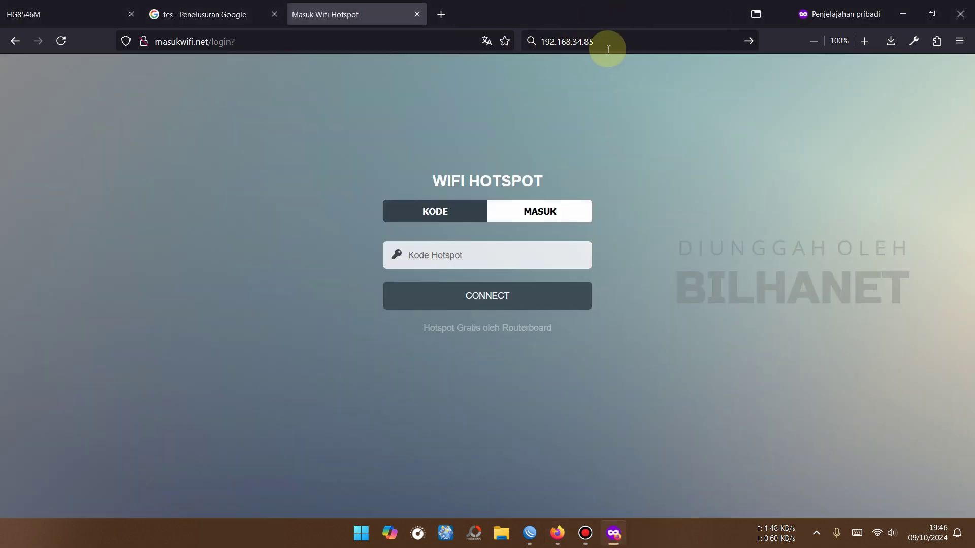
Step: Load the pasted address 192.168.34.85 in a new private tab, then switch to Winbox
left_click(608, 49)
key("super+c")
right_click(595, 35)
left_click(440, 14)
right_click(444, 45)
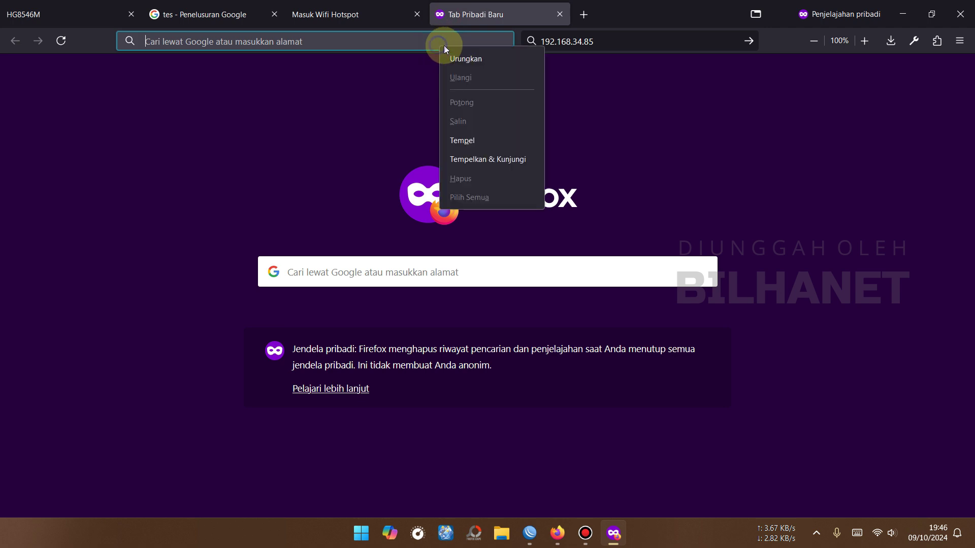
left_click(487, 143)
key("Return")
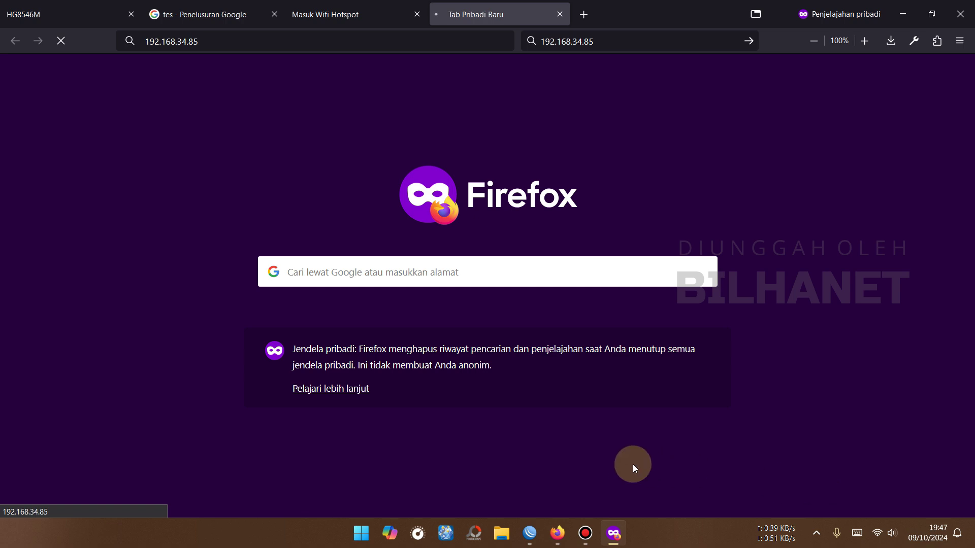
left_click(533, 533)
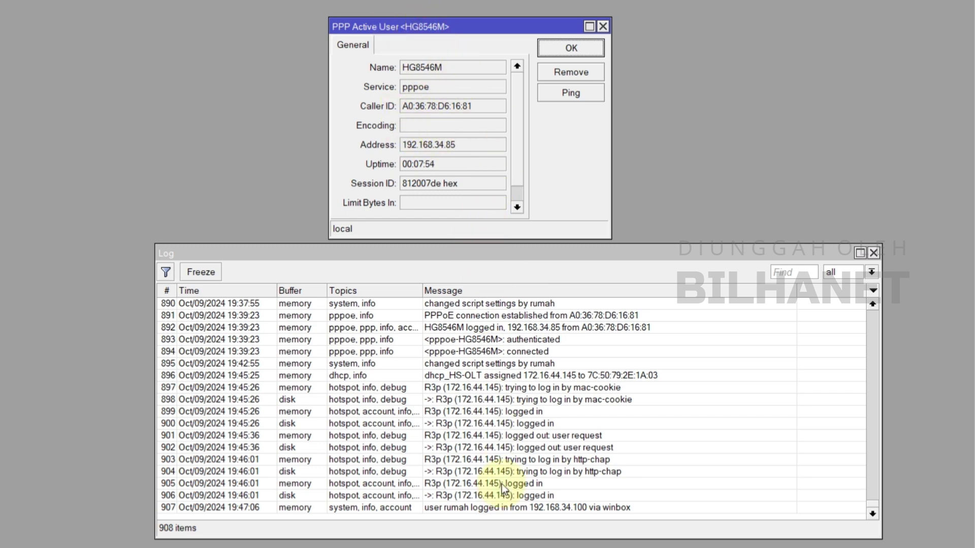
Step: Remove the HG8546M PPPoE active session and check its terminating and disconnected log entries
left_click(493, 509)
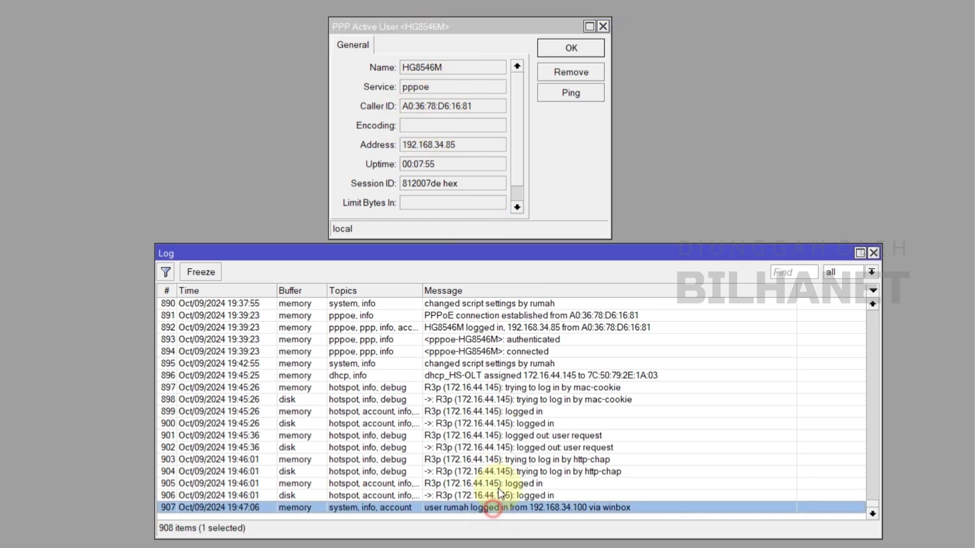
left_click(571, 73)
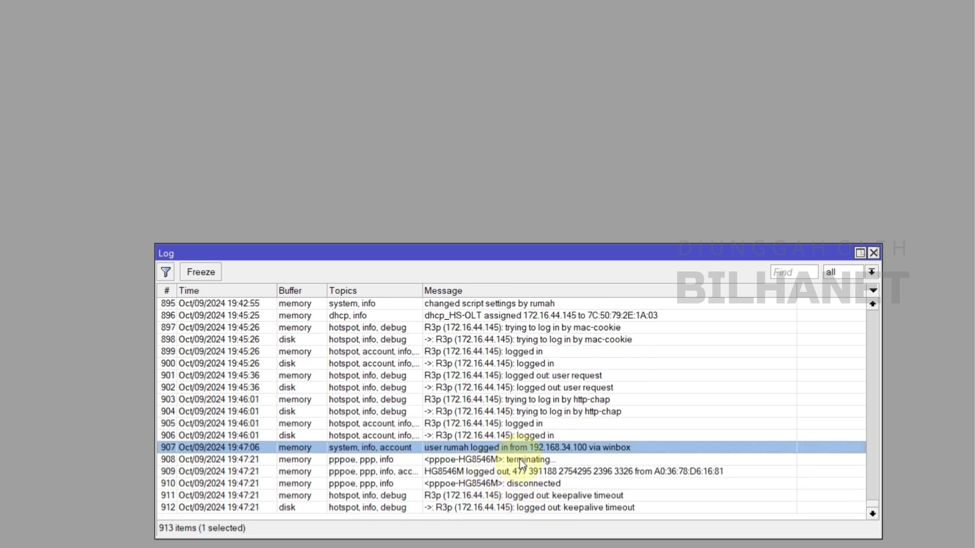
left_click(520, 462)
left_click(550, 486)
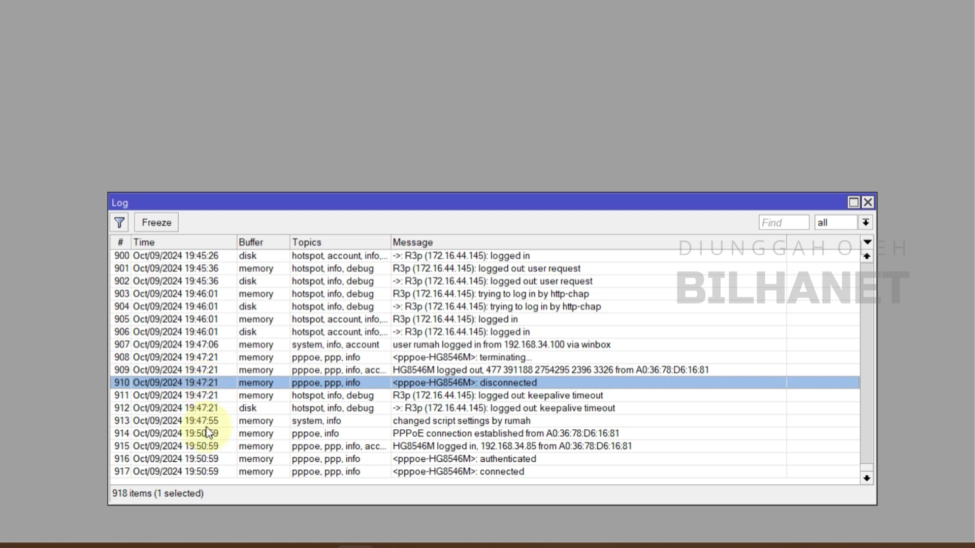
Step: Review the 19:50:59 log entries showing HG8546M re-authenticated and connected with 192.168.34.85
left_click(207, 448)
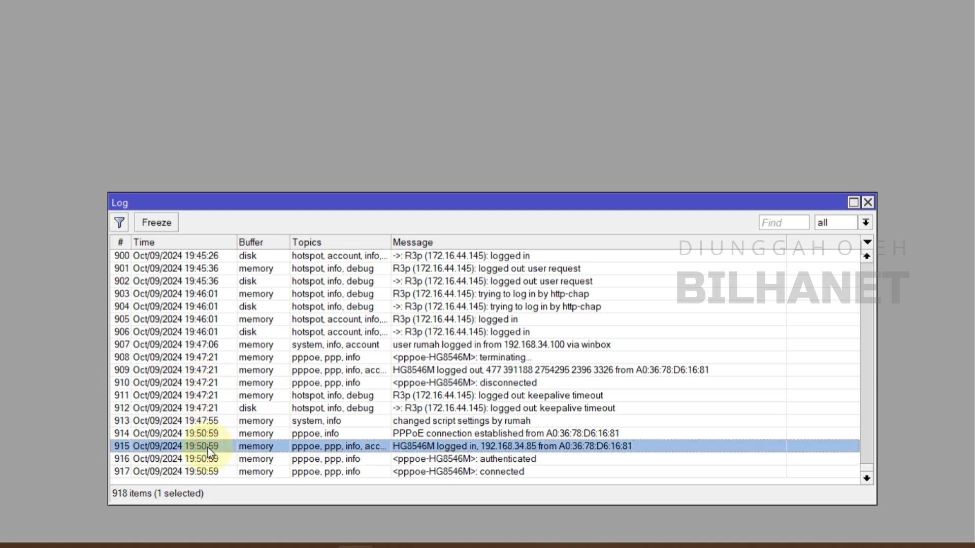
left_click(203, 435)
left_click(214, 459)
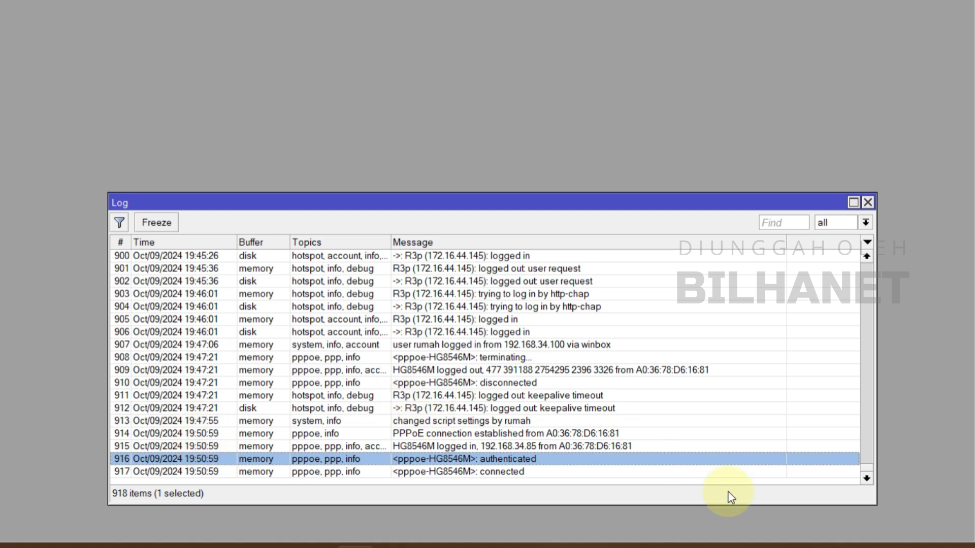
left_click(835, 544)
Step: Connect the laptop to the WirelessNet Wi-Fi network
left_click(745, 285)
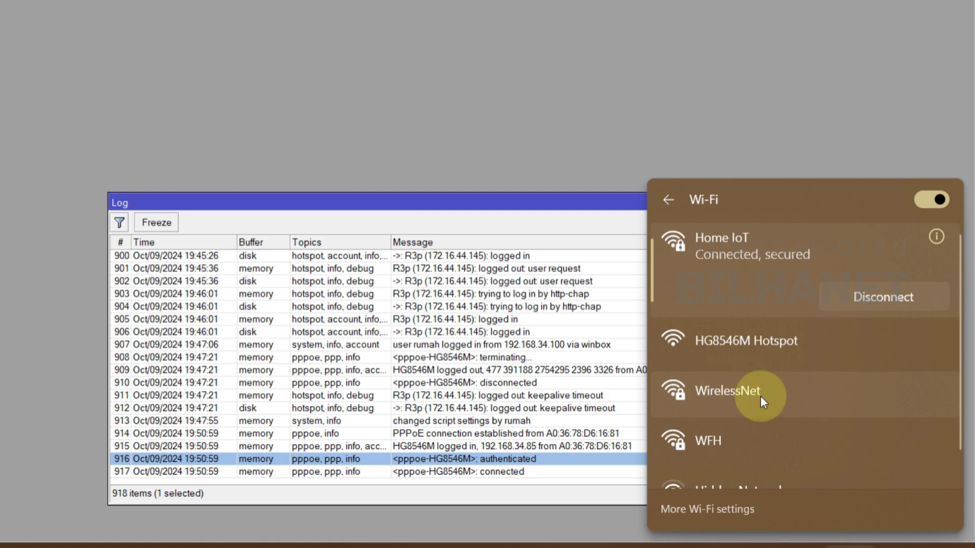
left_click(745, 390)
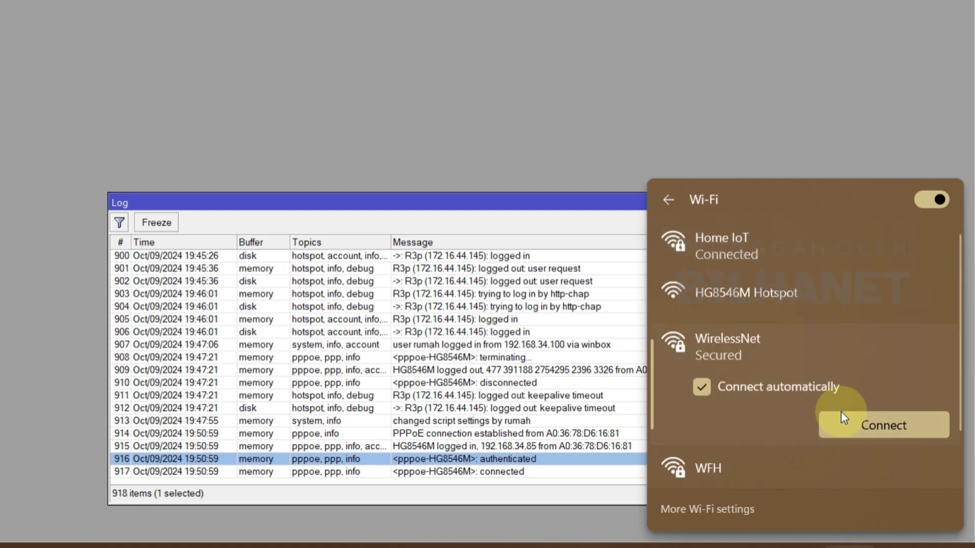
left_click(891, 426)
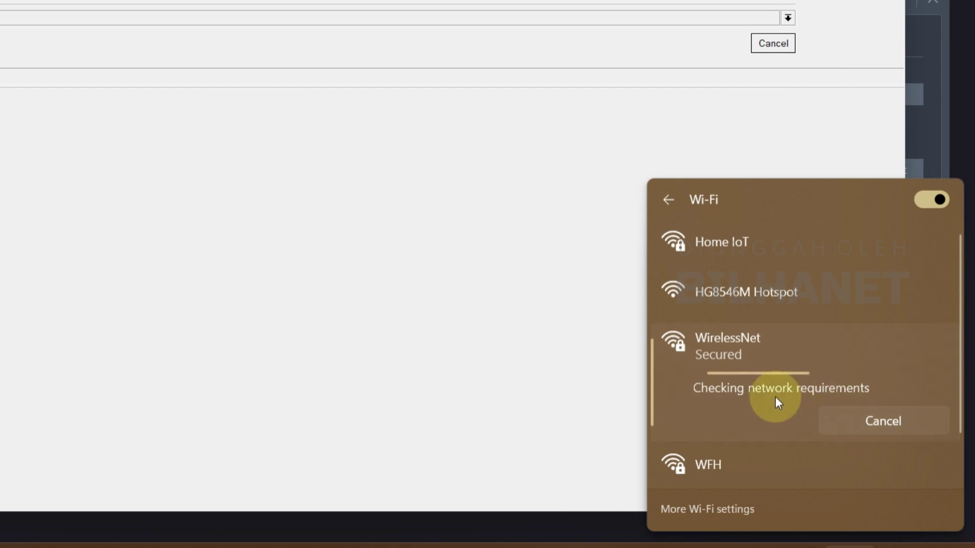
left_click(781, 47)
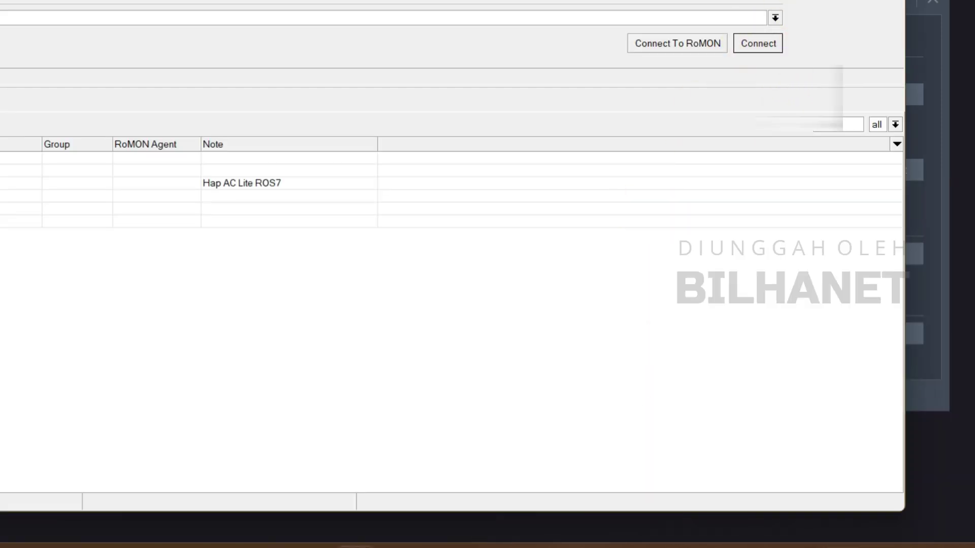
Step: Close Winbox and load the ONT login page at 192.168.100.1 in Firefox
left_click(889, 0)
left_click(472, 547)
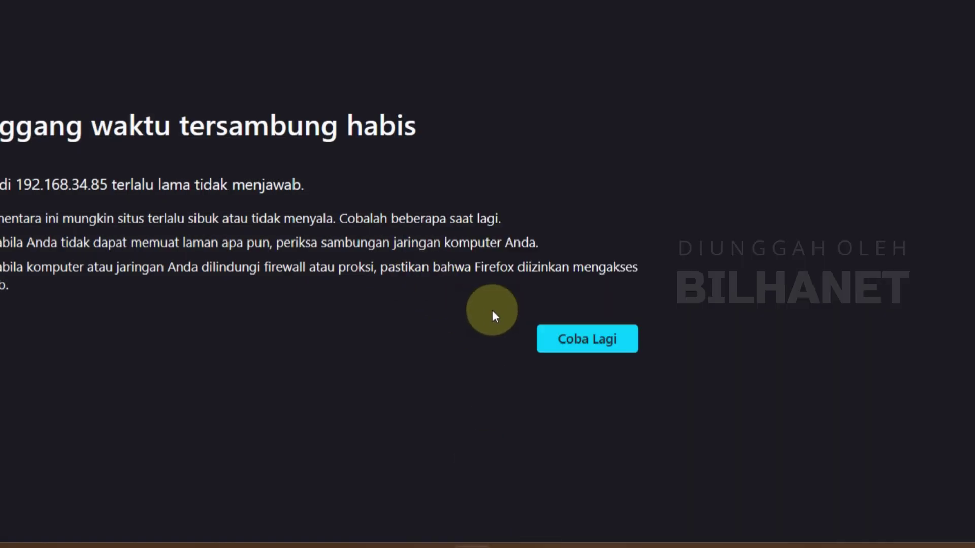
left_click(259, 1)
left_click(412, 44)
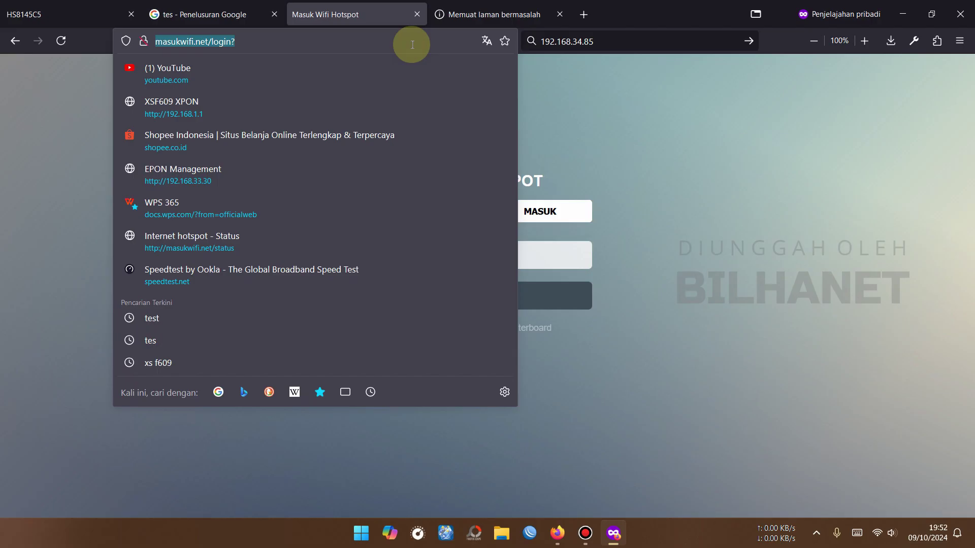
type("192.168.")
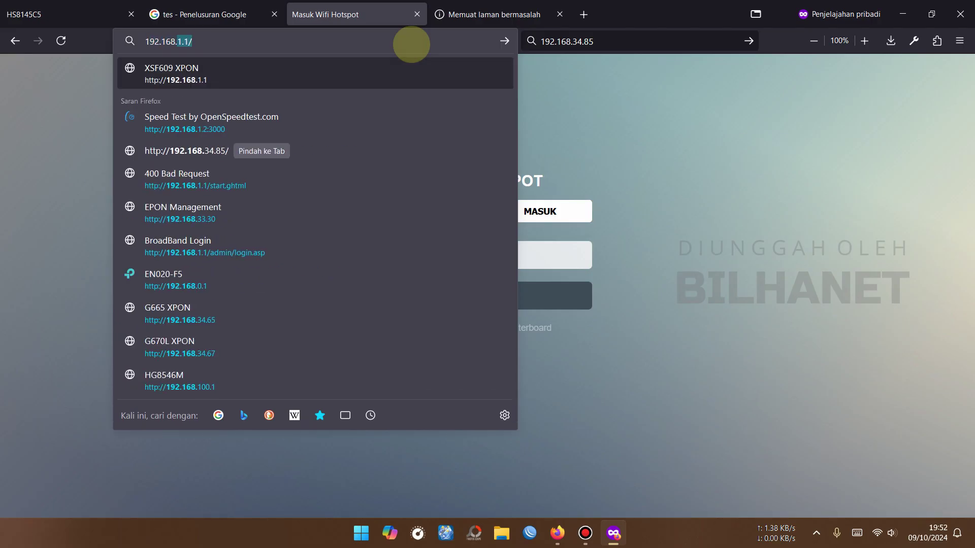
type("100")
key("Return")
Step: Log in to the ONT and open Advanced Configuration > Security Configuration
left_click(489, 292)
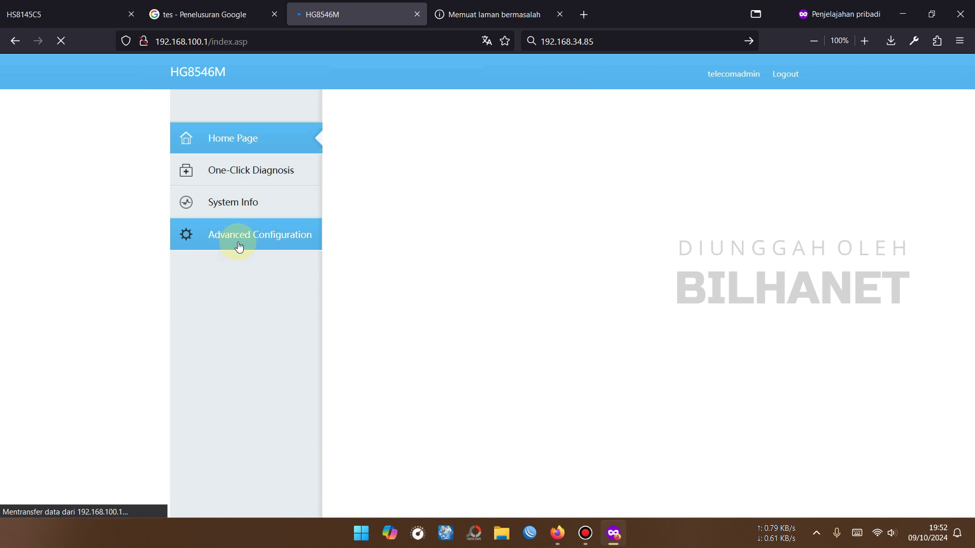
left_click(238, 246)
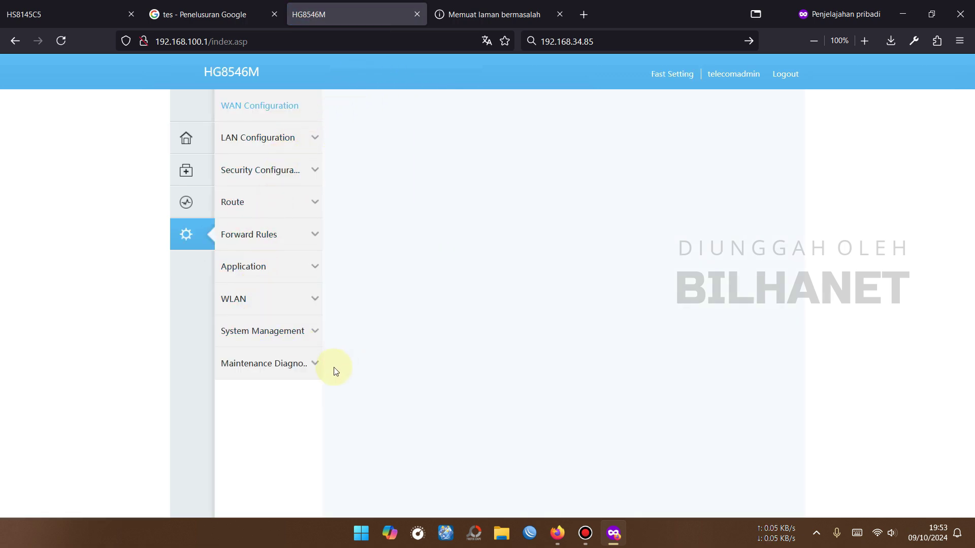
left_click(258, 173)
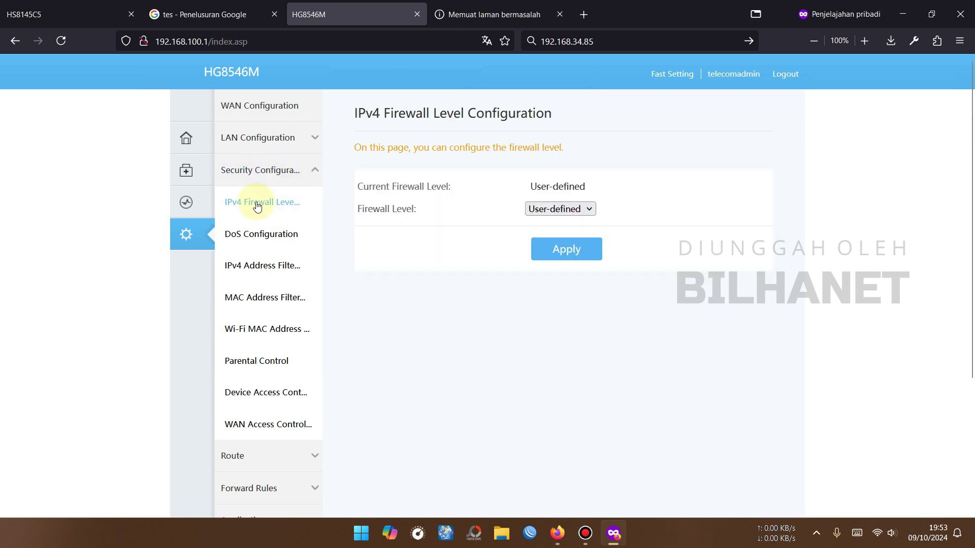
Step: Try the IPv4 firewall levels, leave it User-defined, and open Device Access Control
left_click(584, 211)
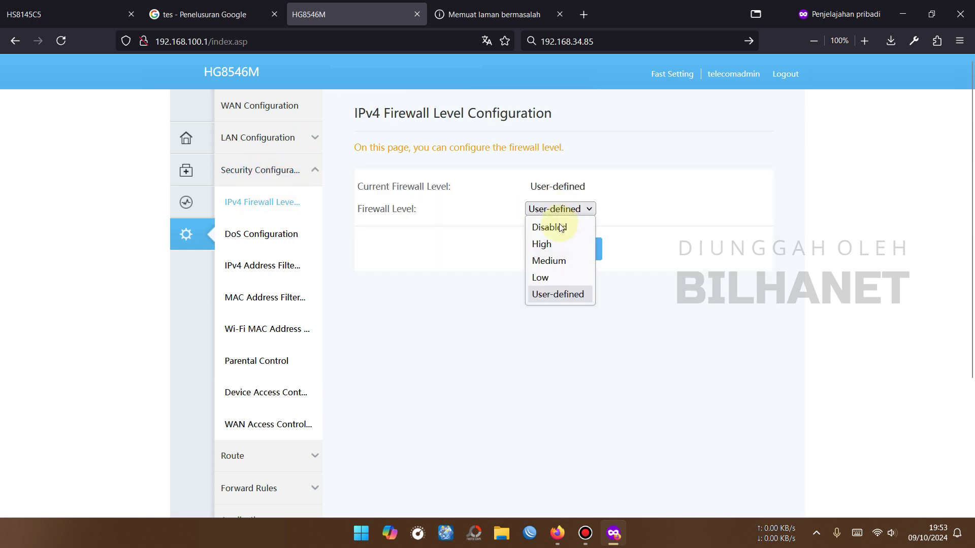
left_click(557, 297)
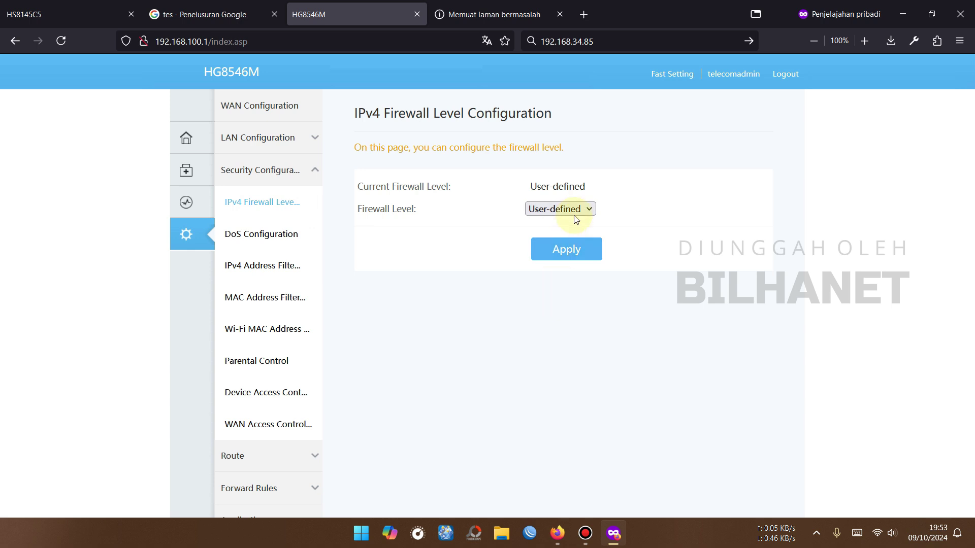
left_click(546, 207)
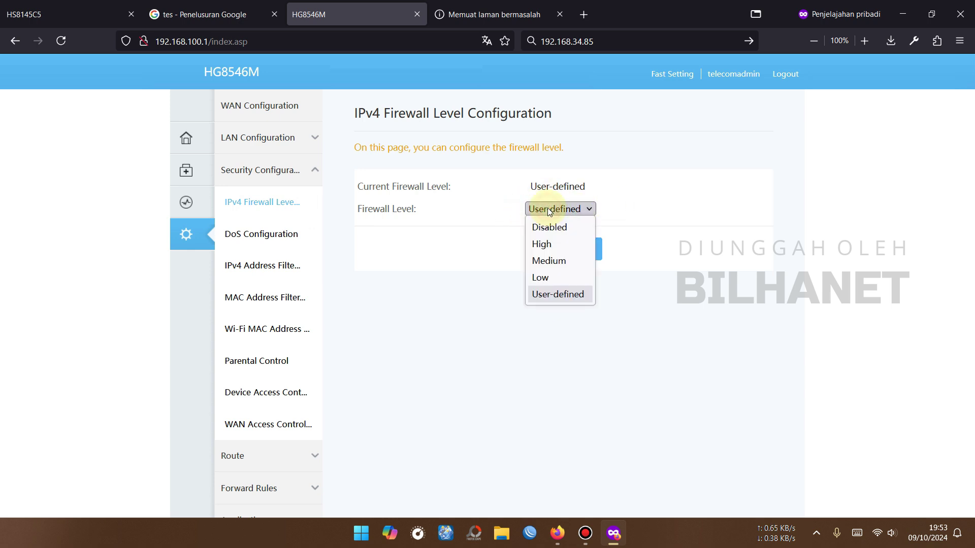
left_click(547, 277)
left_click(569, 208)
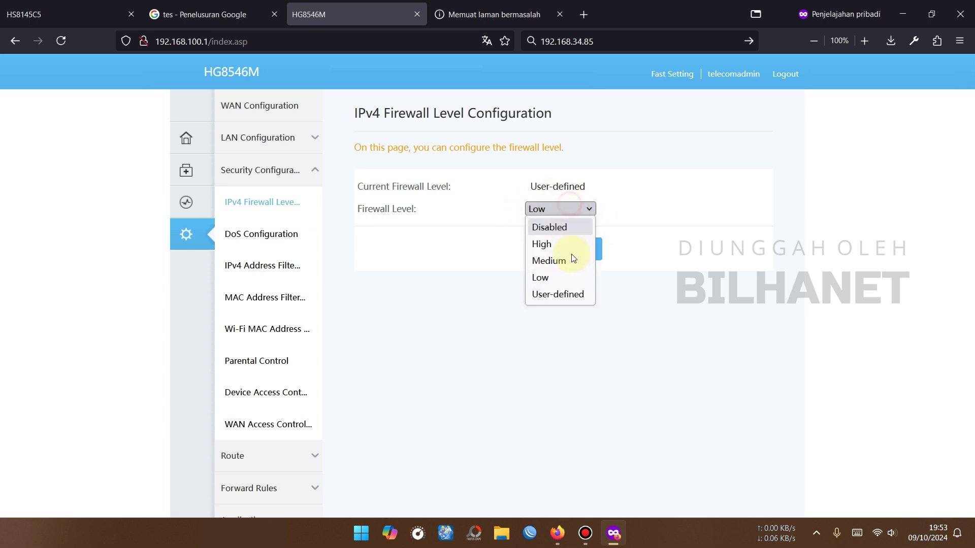
left_click(566, 299)
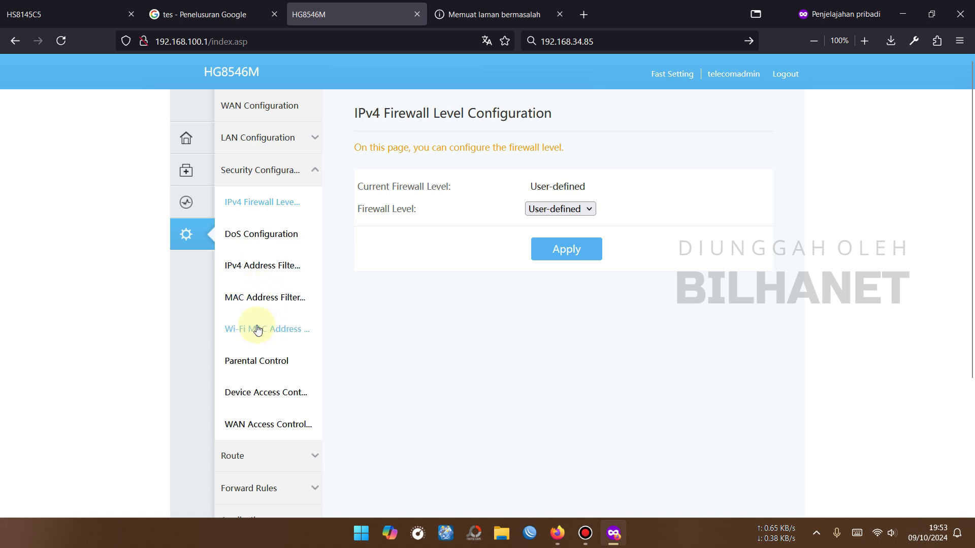
left_click(281, 394)
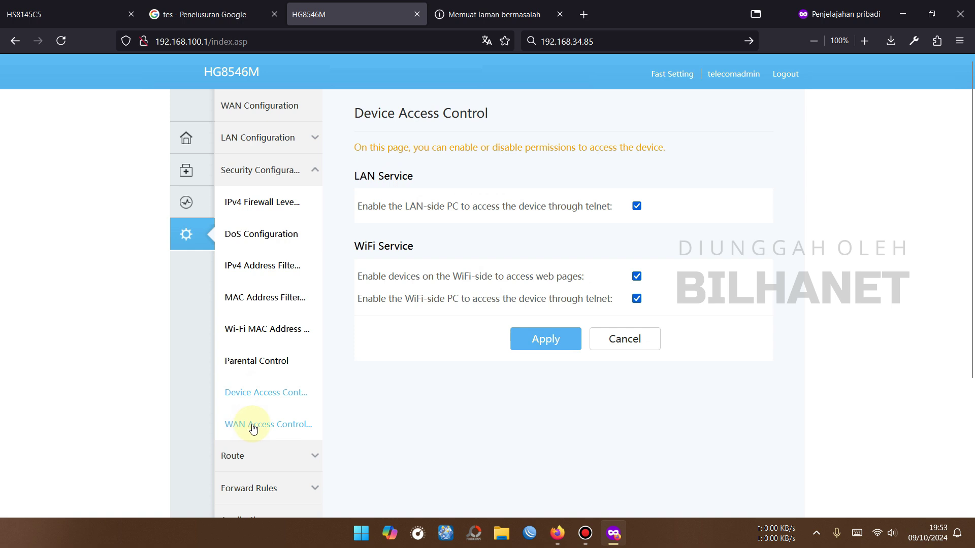
Step: Add an enabled HTTP WAN access rule on 1_INTERNET_R_VID_ with no source address restriction
left_click(279, 424)
left_click(374, 217)
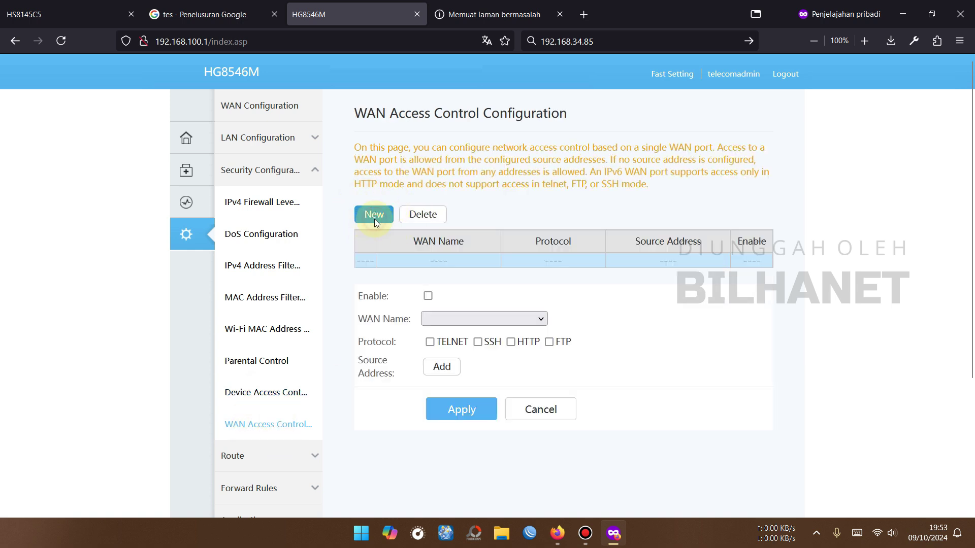
left_click(428, 298)
left_click(439, 317)
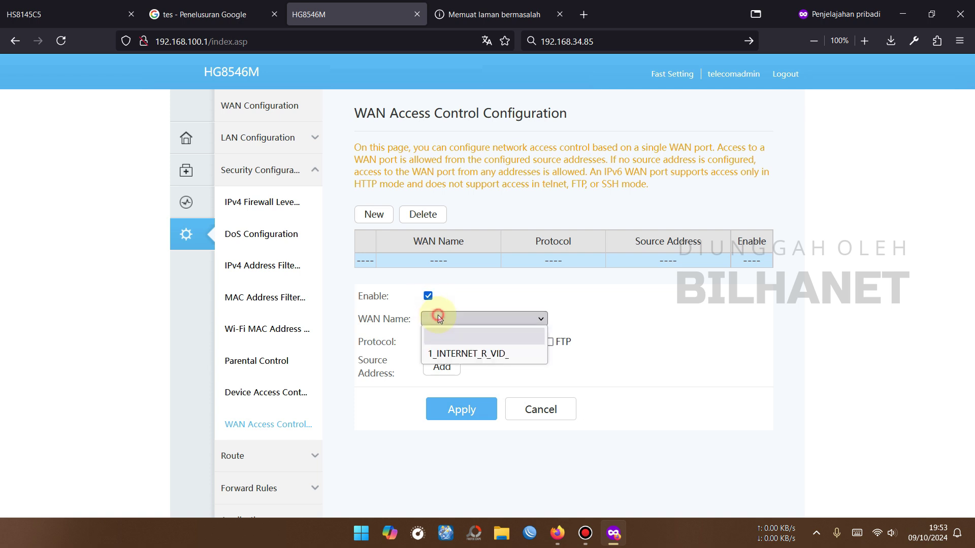
left_click(490, 355)
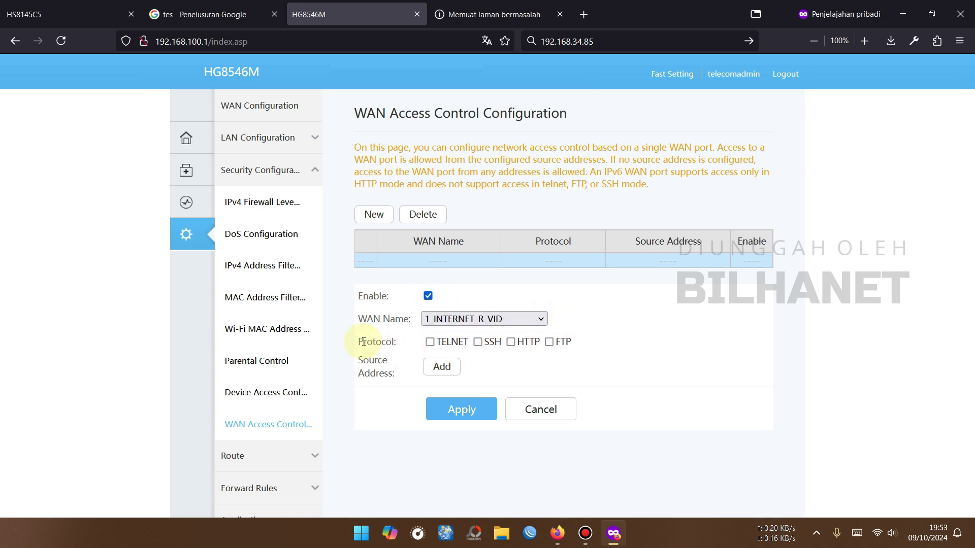
left_click(448, 367)
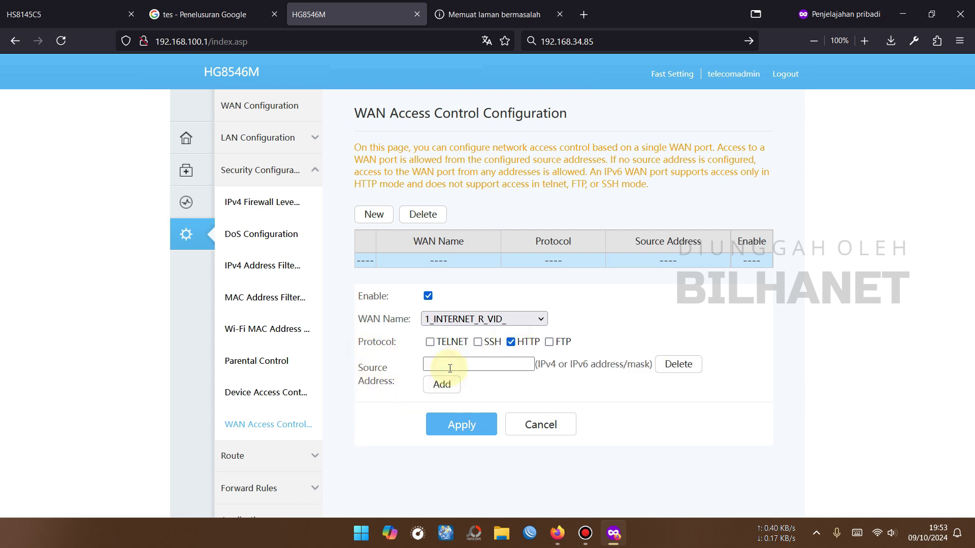
left_click(683, 367)
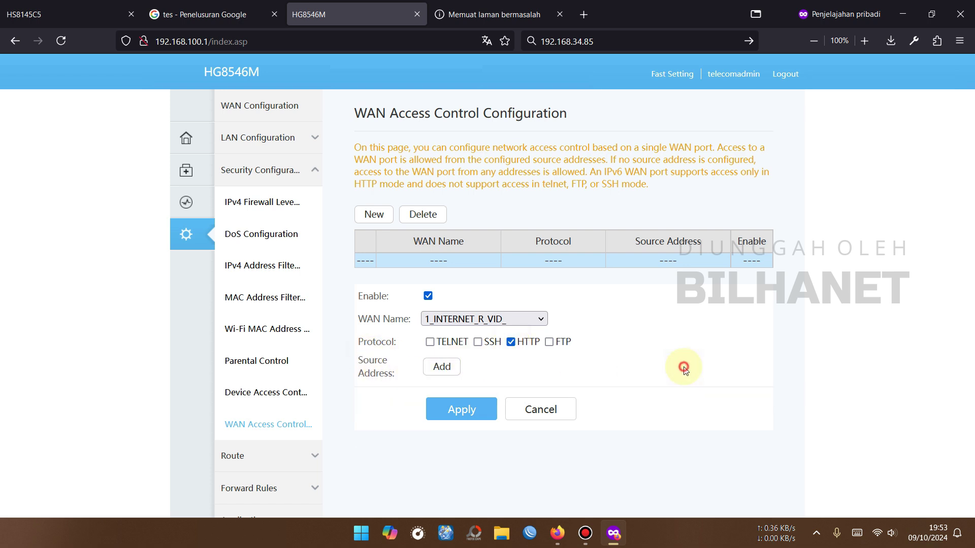
left_click(479, 412)
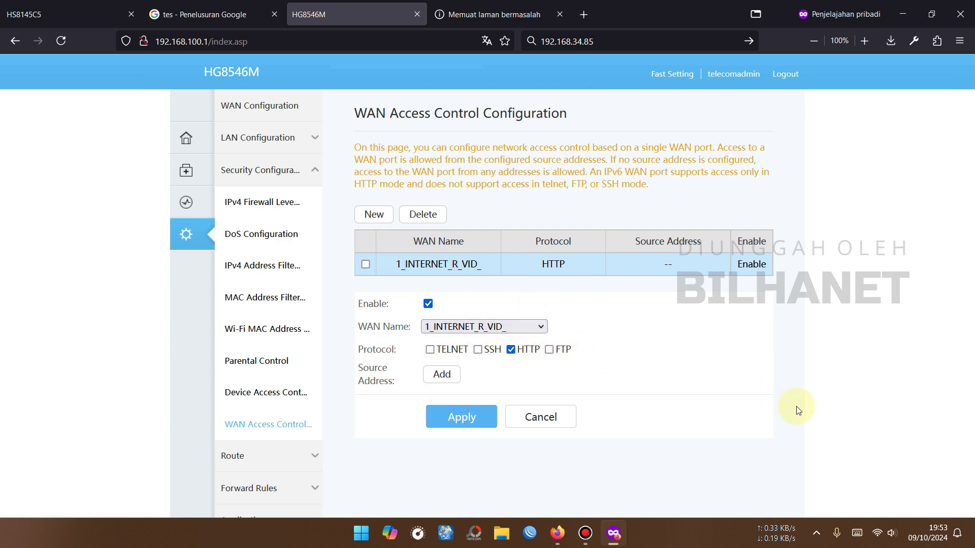
left_click(877, 533)
Step: Connect the laptop to the Home IoT Wi-Fi network
left_click(799, 330)
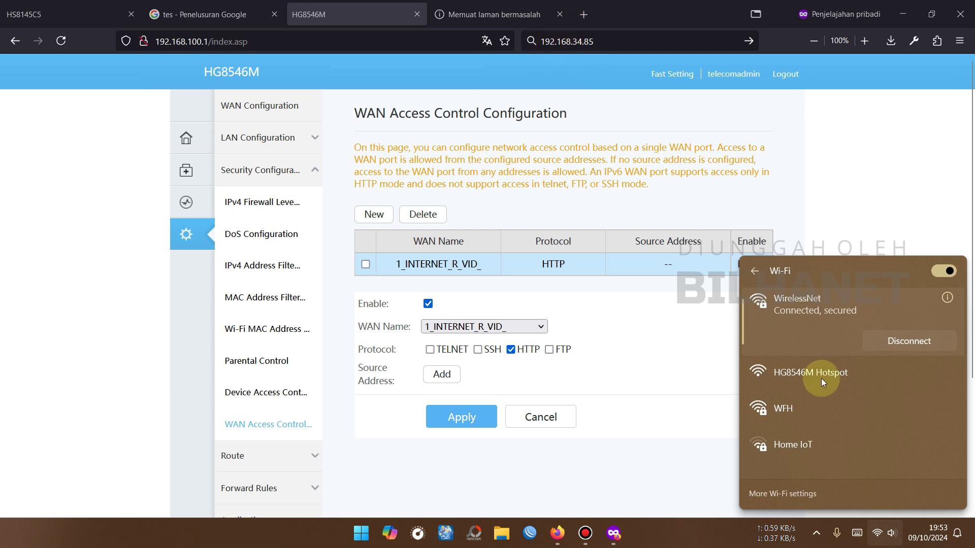
left_click(812, 443)
left_click(904, 463)
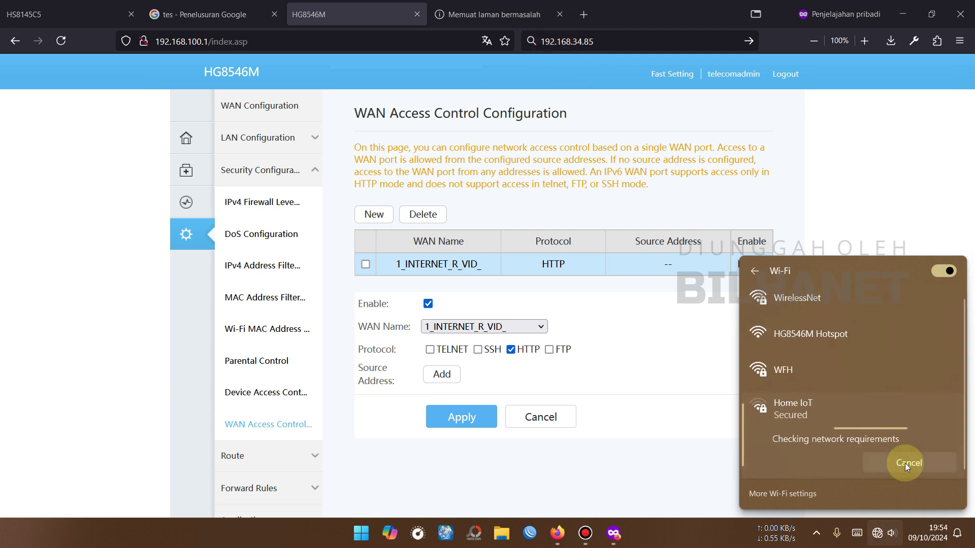
left_click(490, 14)
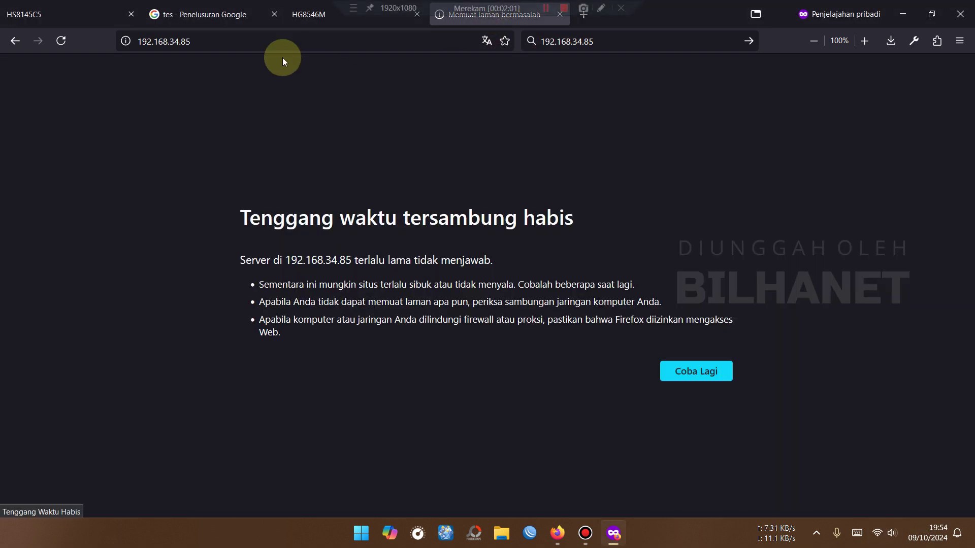
left_click(199, 41)
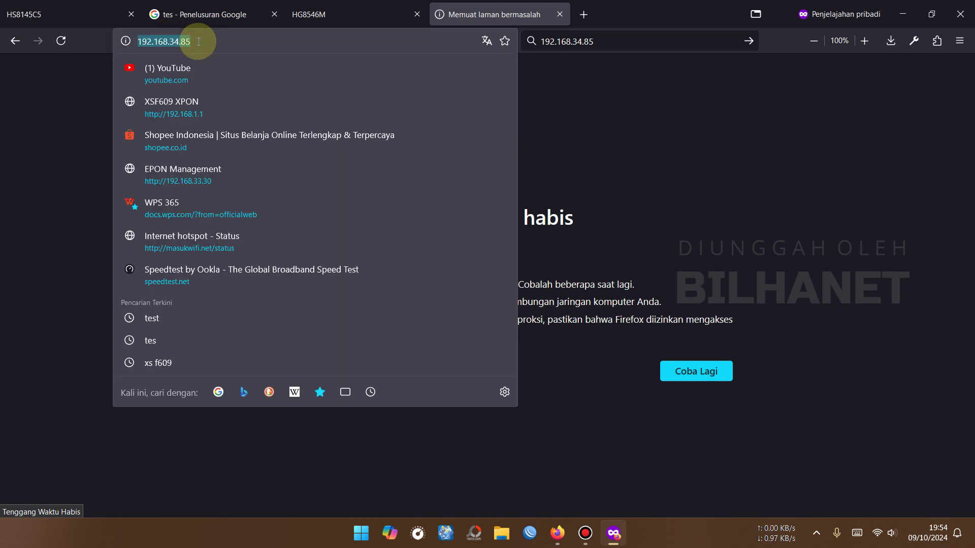
key("Return")
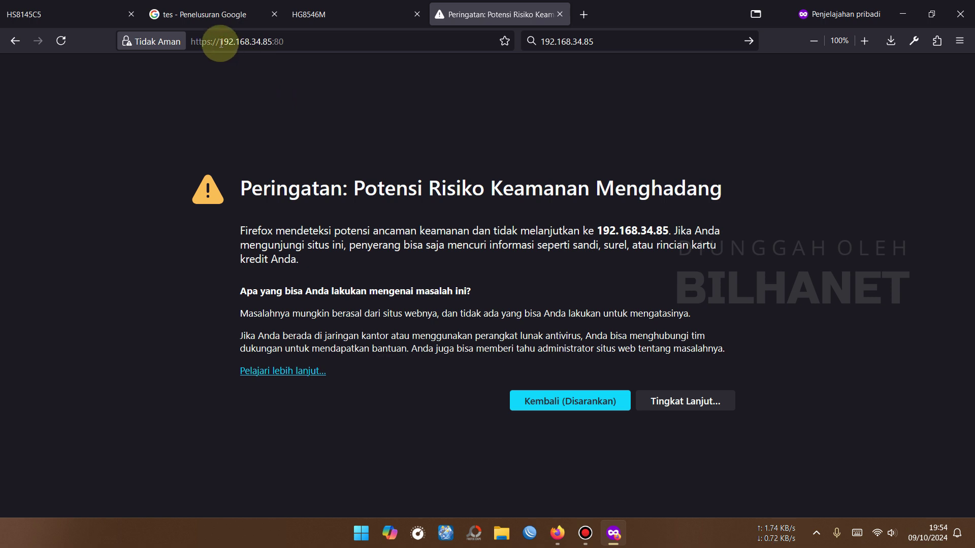
left_click_drag(201, 42, 212, 41)
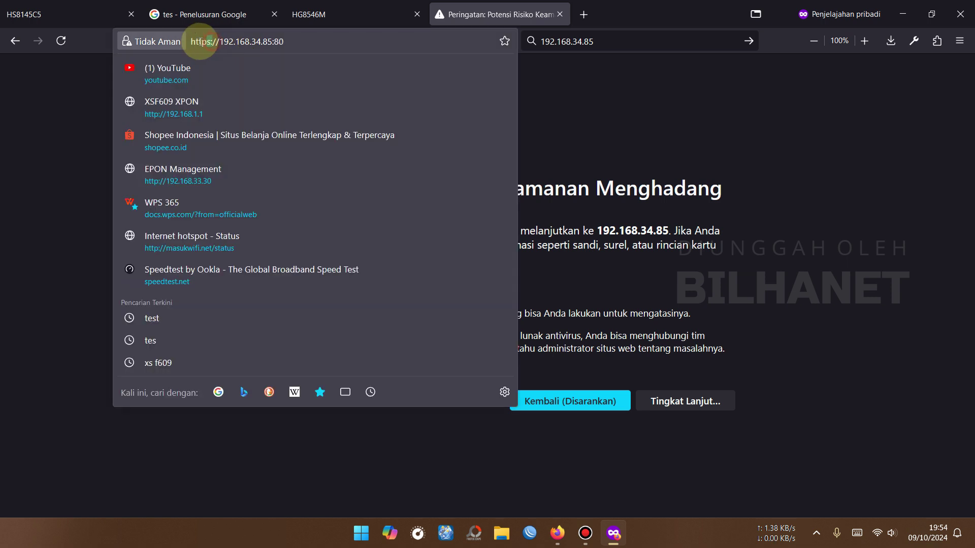
double_click(279, 42)
left_click(665, 356)
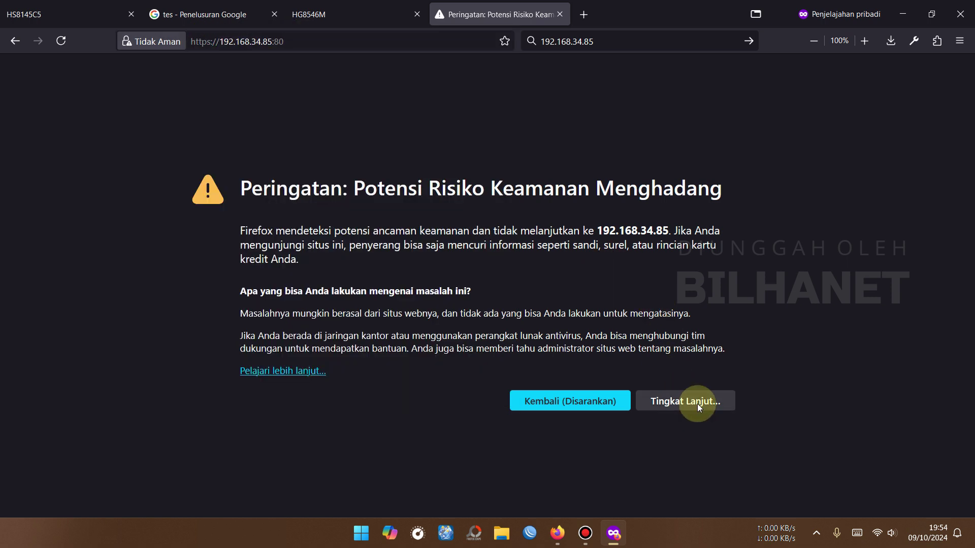
left_click(683, 402)
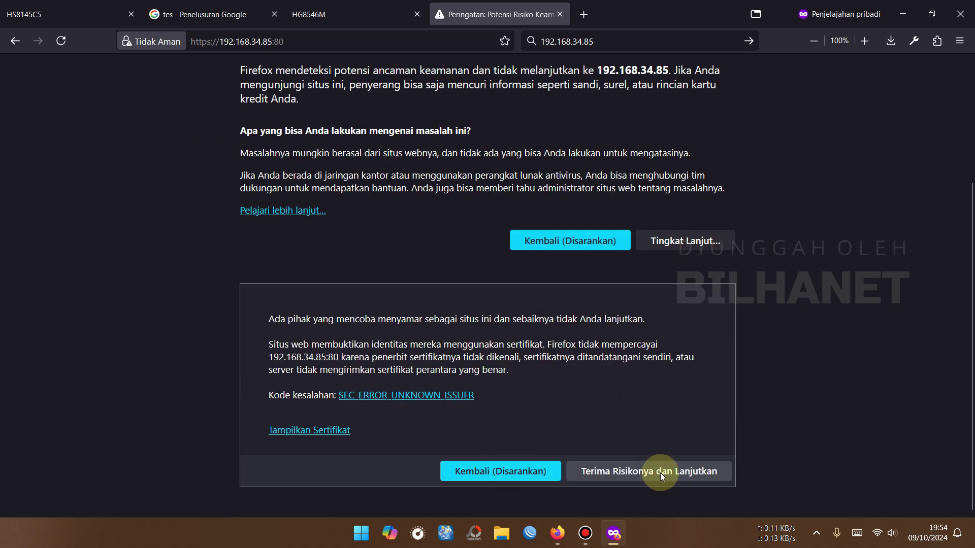
left_click(660, 473)
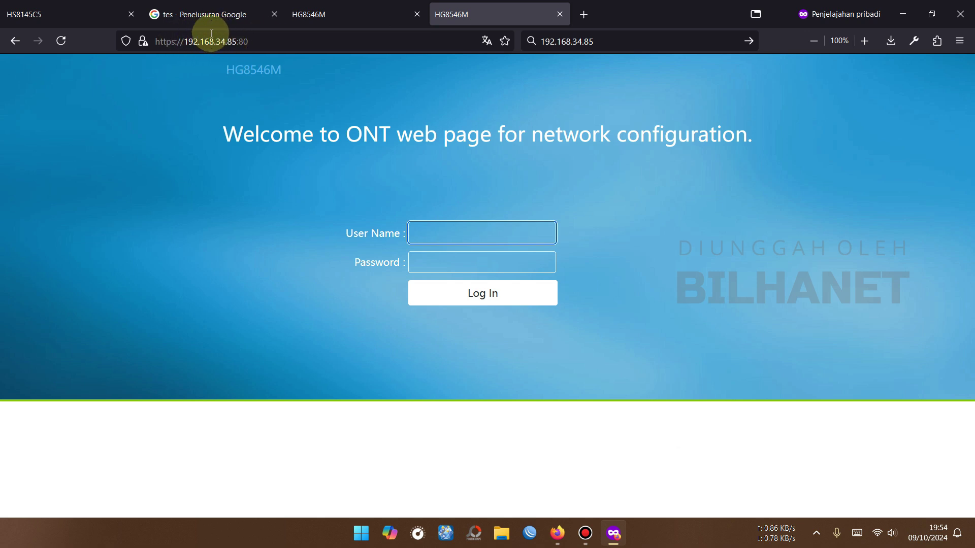
left_click(312, 17)
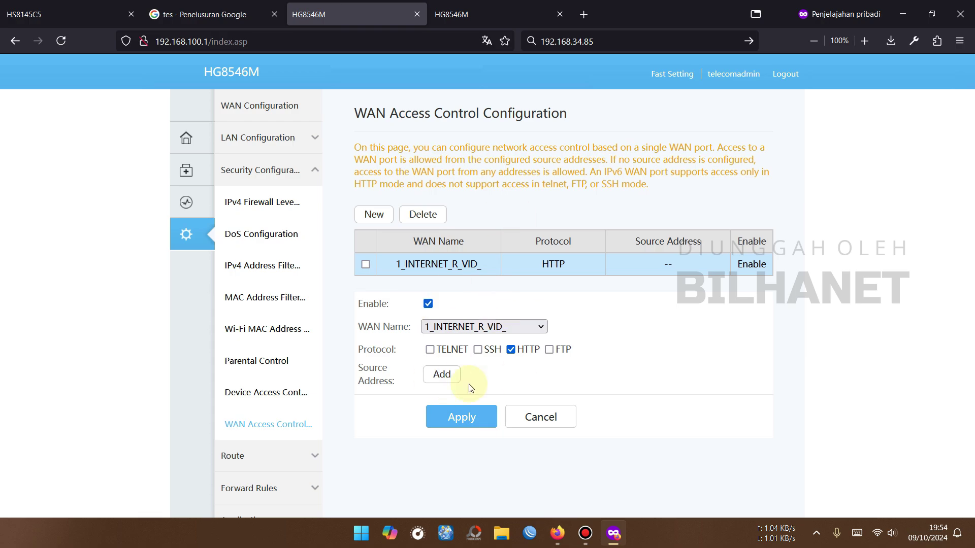